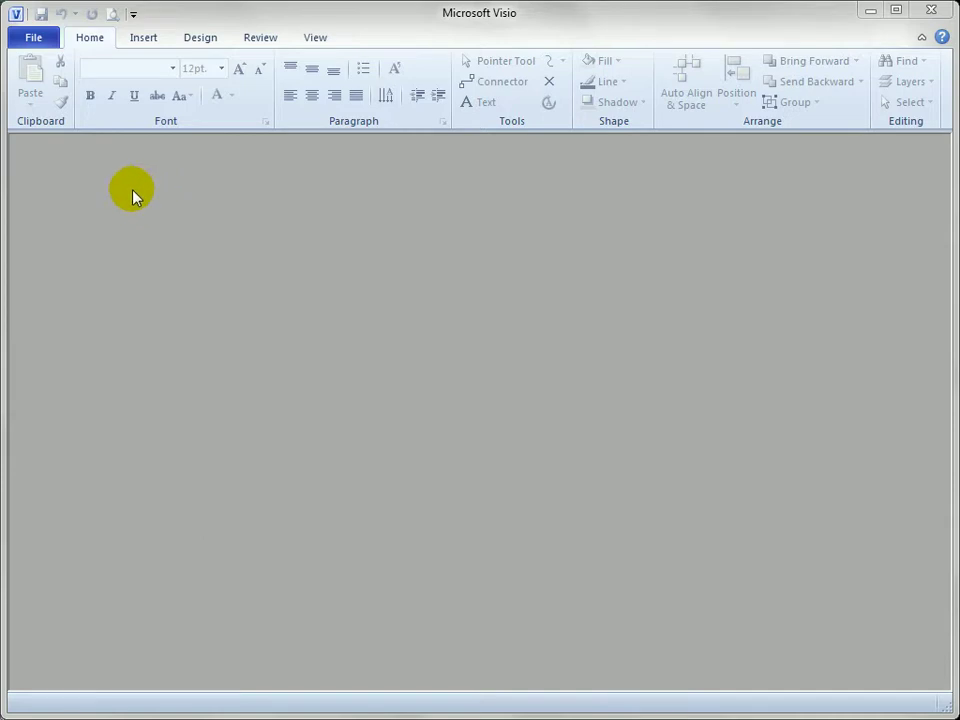
Create Drawing9 from the Blank drawing template in the File menu.
click(38, 40)
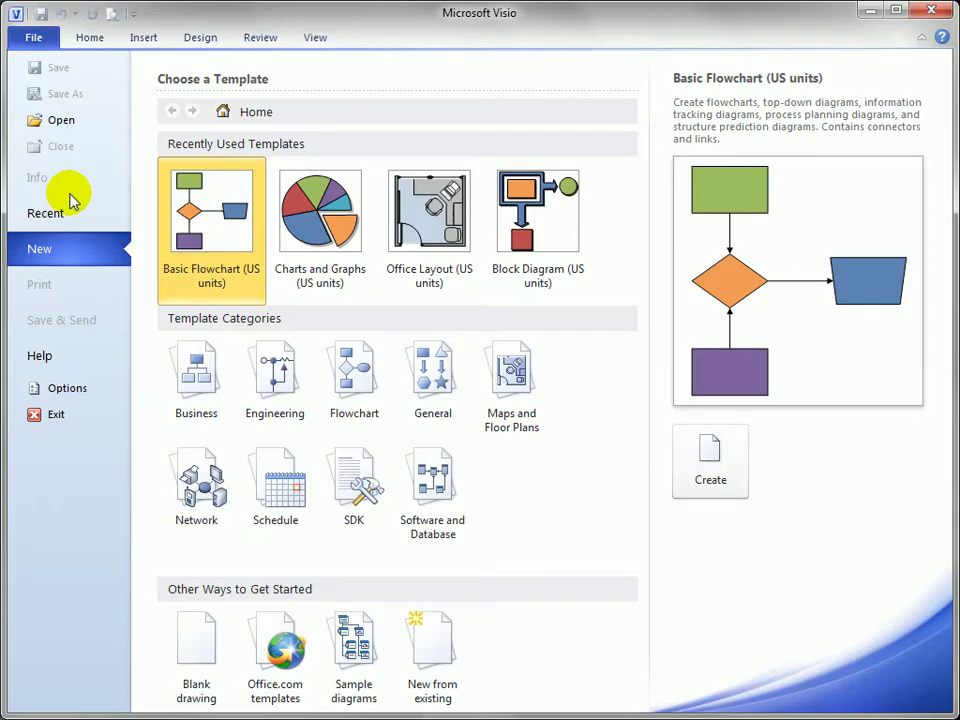
double_click(199, 636)
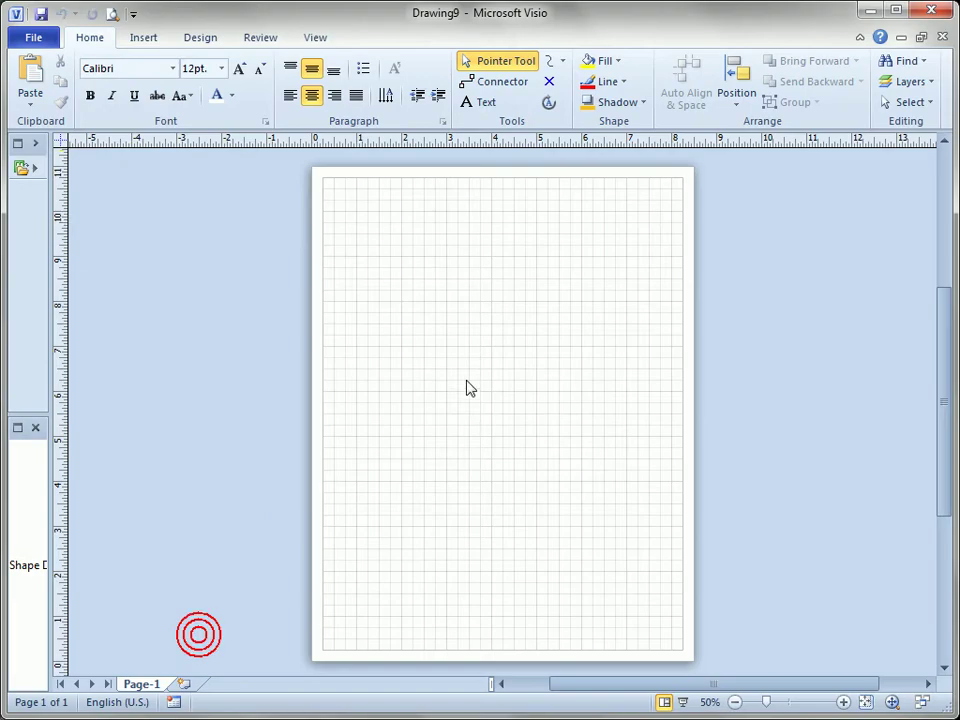
Collapse the Shapes panel to widen the page and show the basic drawing shapes list.
click(38, 145)
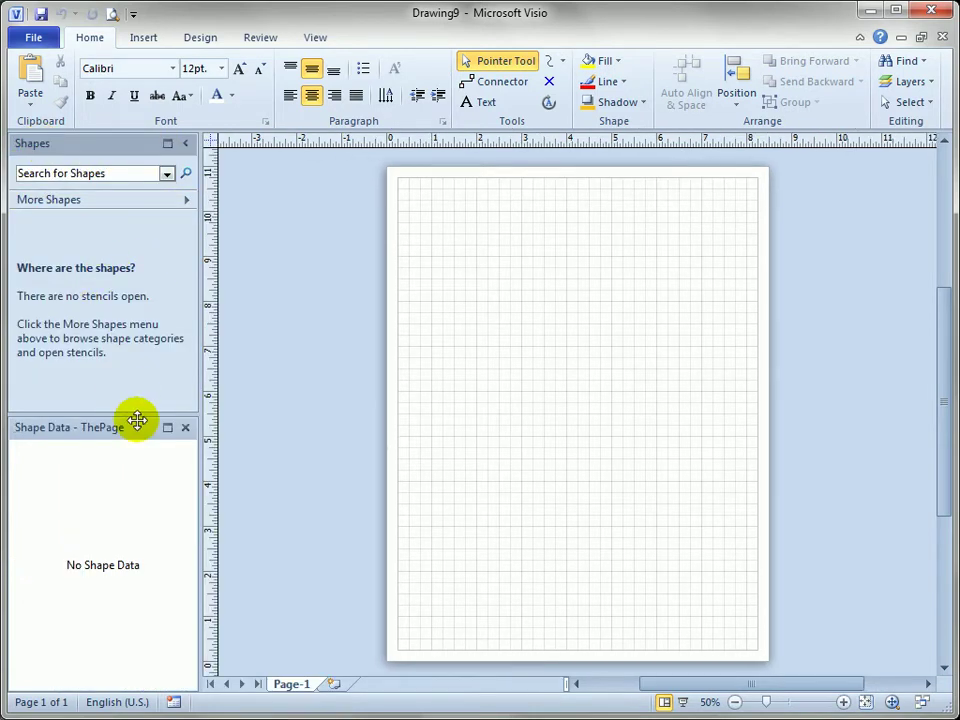
click(185, 143)
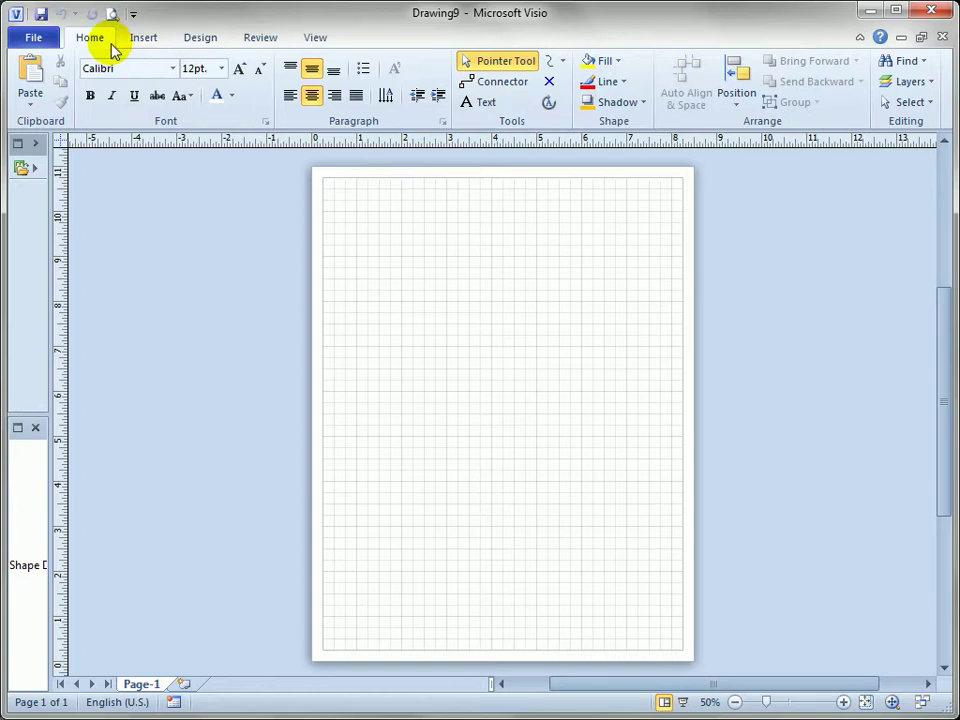
click(562, 61)
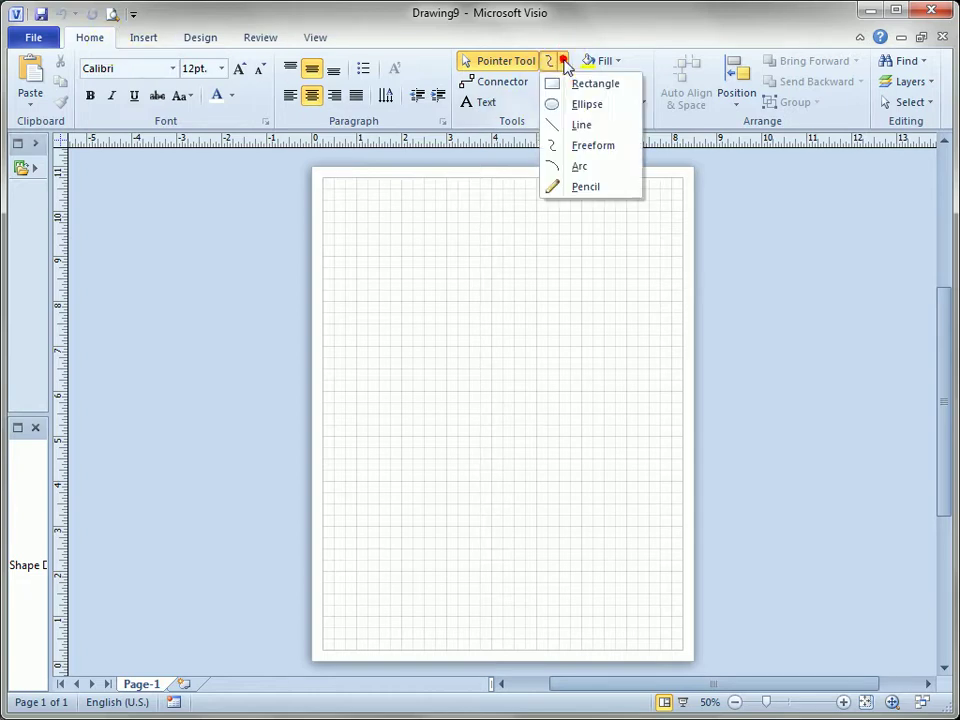
Draw a full-width rectangle across the page top reading 'Title of my Sketch'.
click(610, 88)
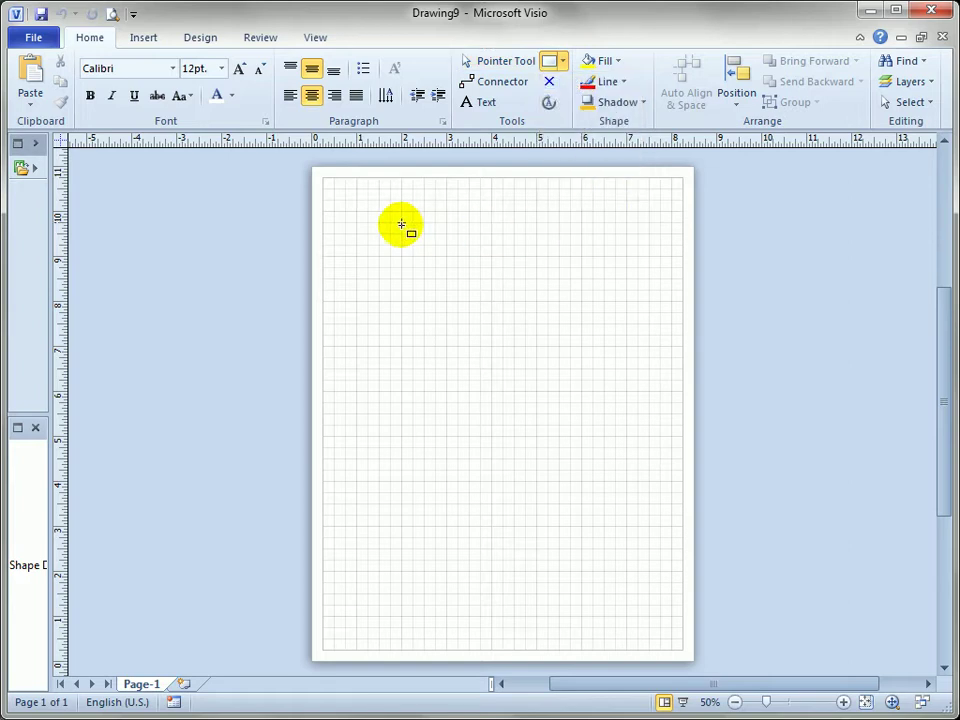
drag(323, 180, 683, 234)
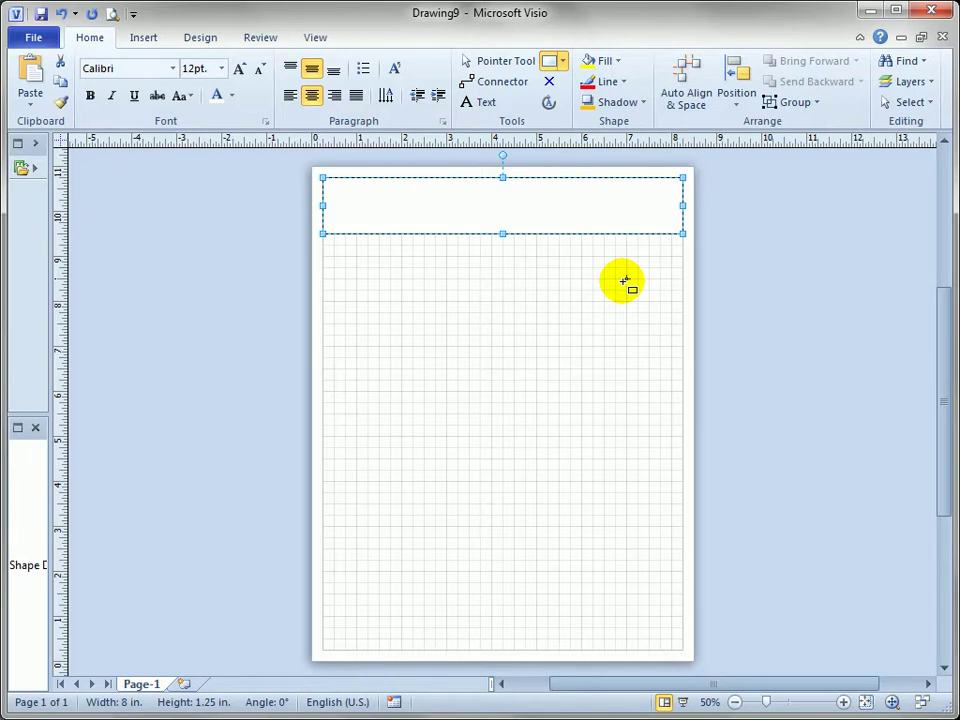
text(Title of my Sketch)
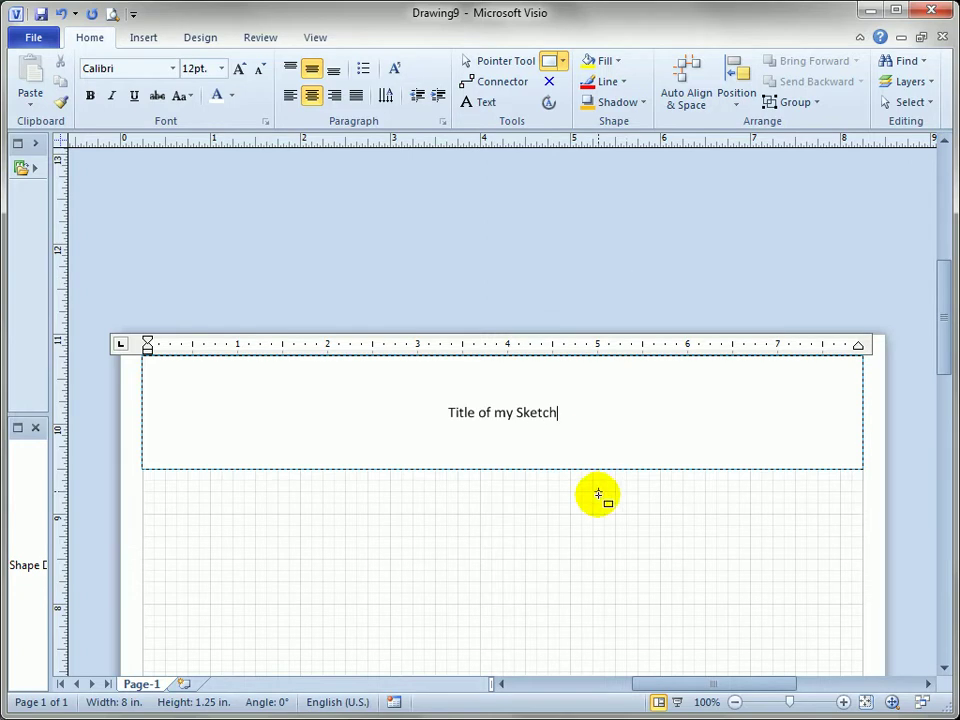
click(596, 498)
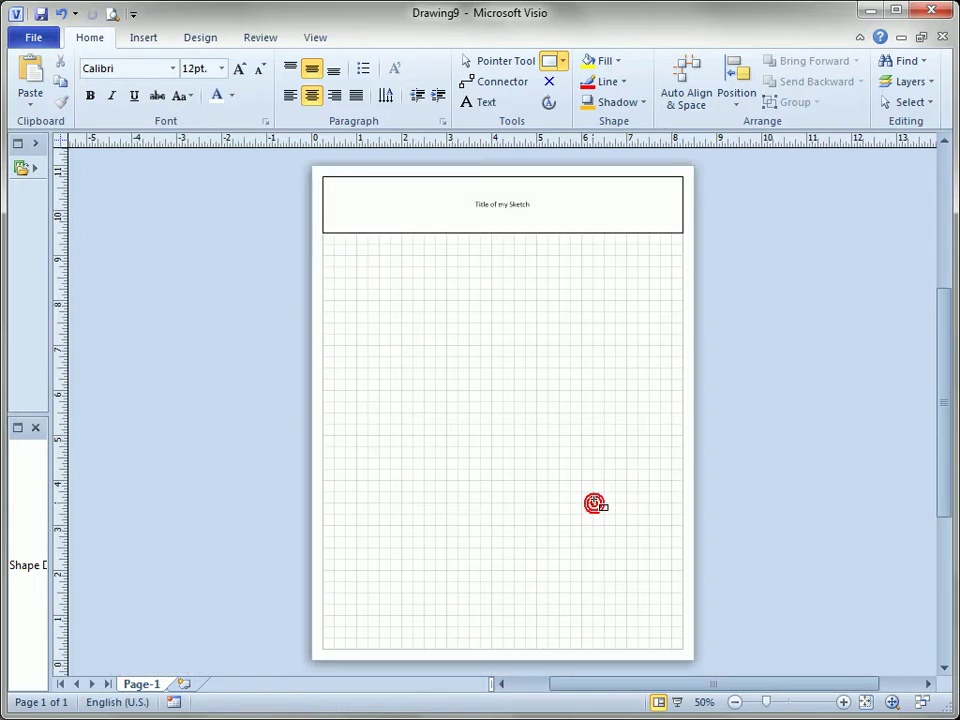
Set the title text to 30 pt bold italic and fill the banner pink.
click(389, 212)
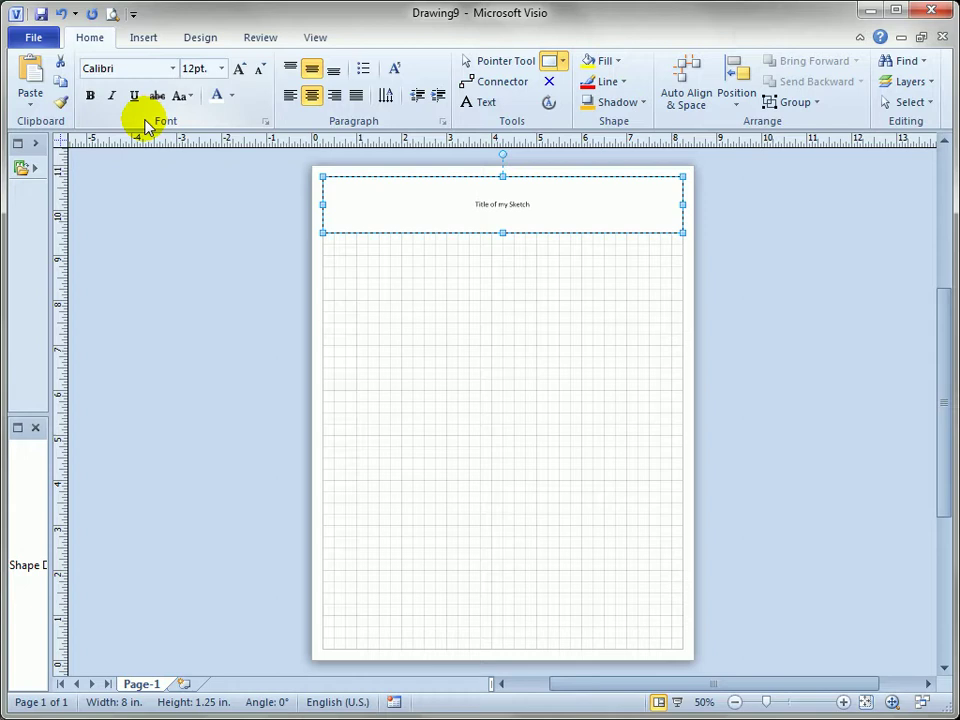
click(240, 68)
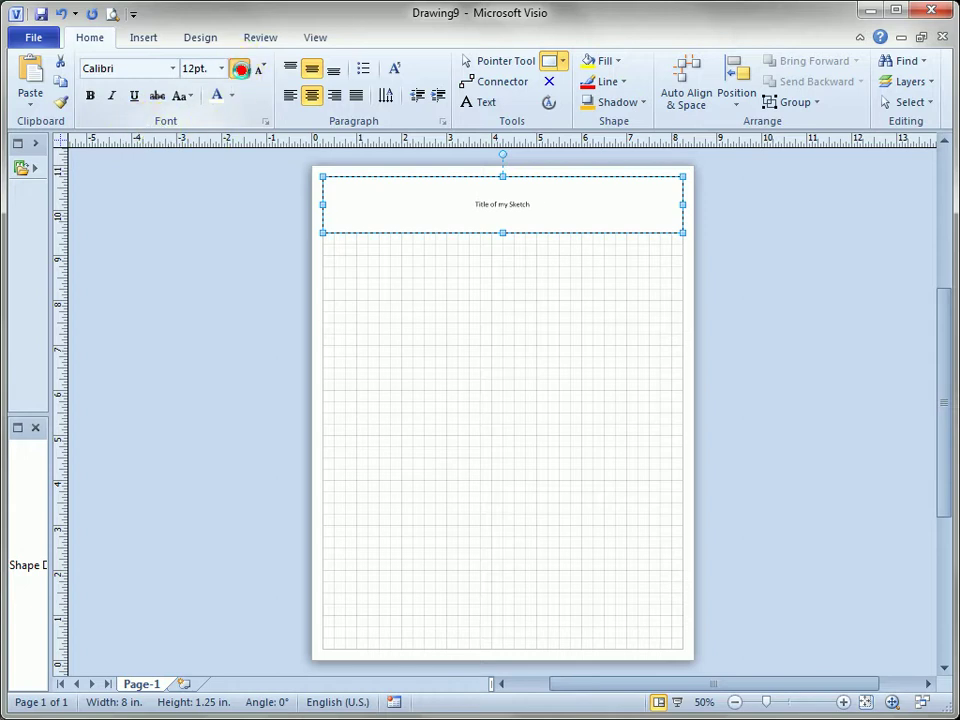
click(241, 69)
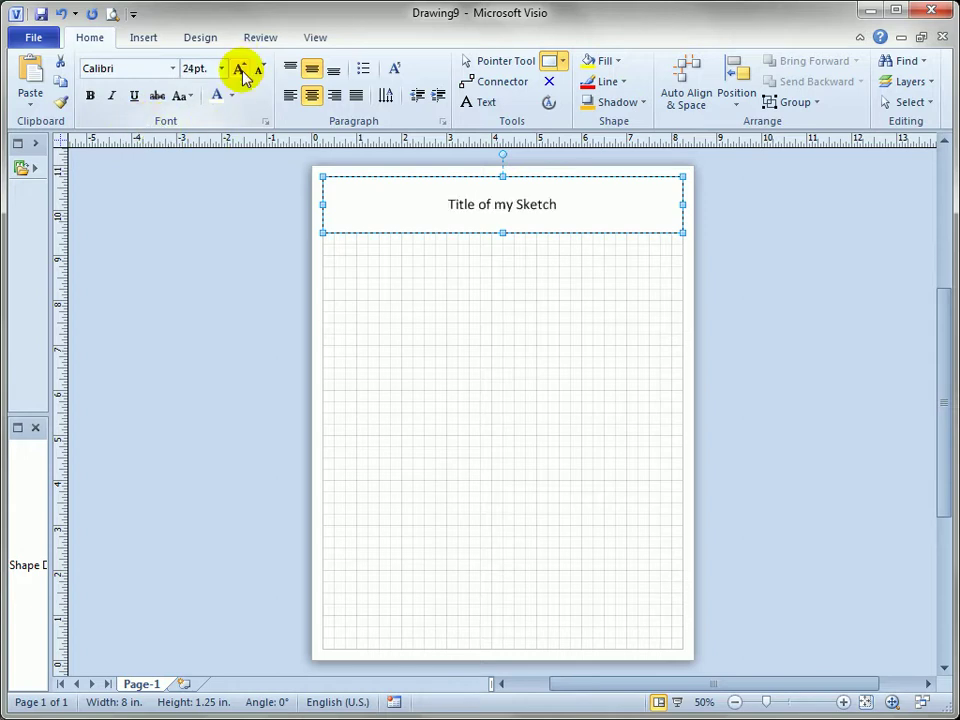
click(240, 70)
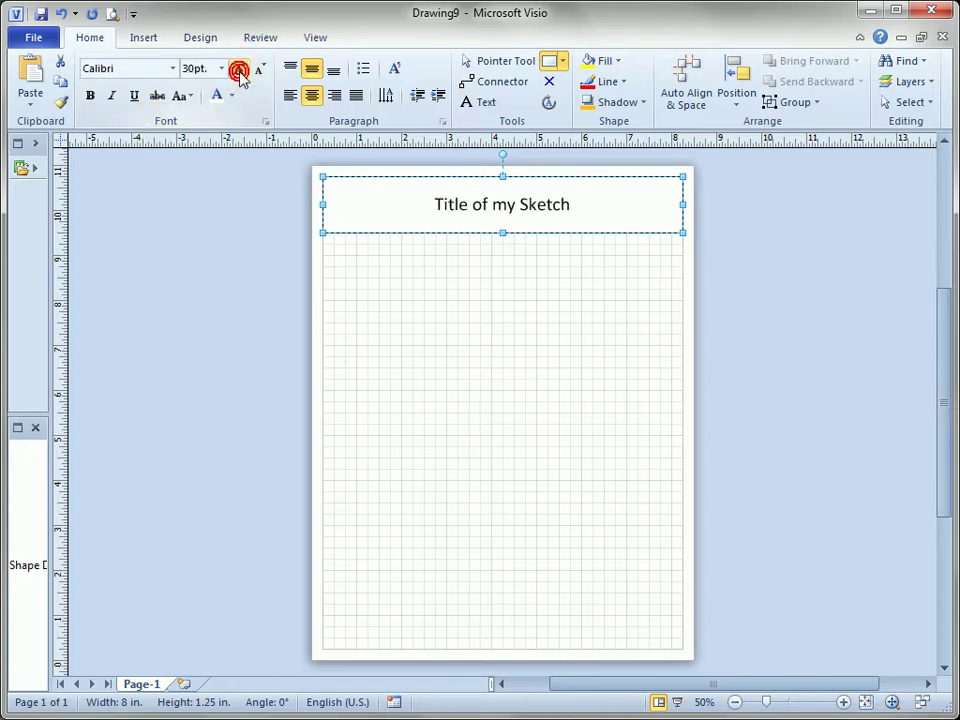
click(90, 95)
click(112, 96)
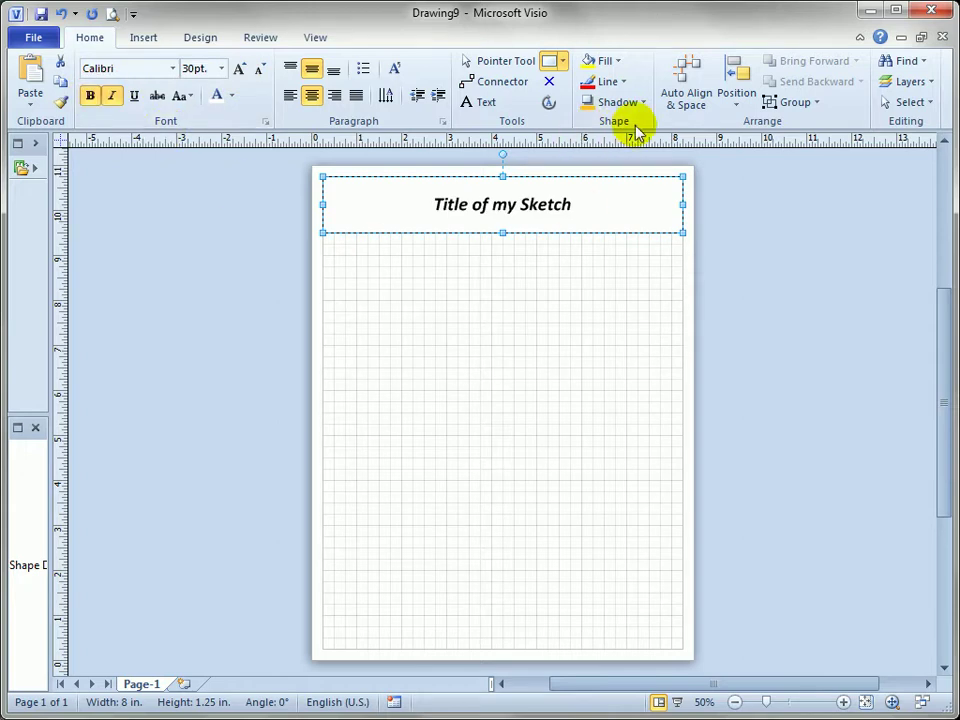
click(619, 63)
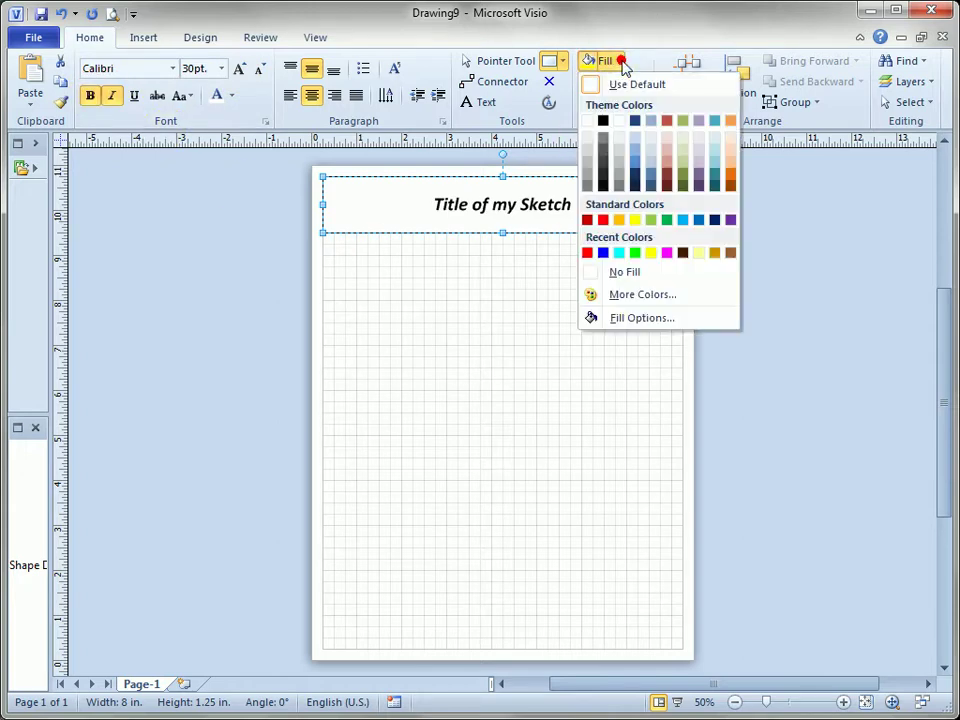
click(669, 163)
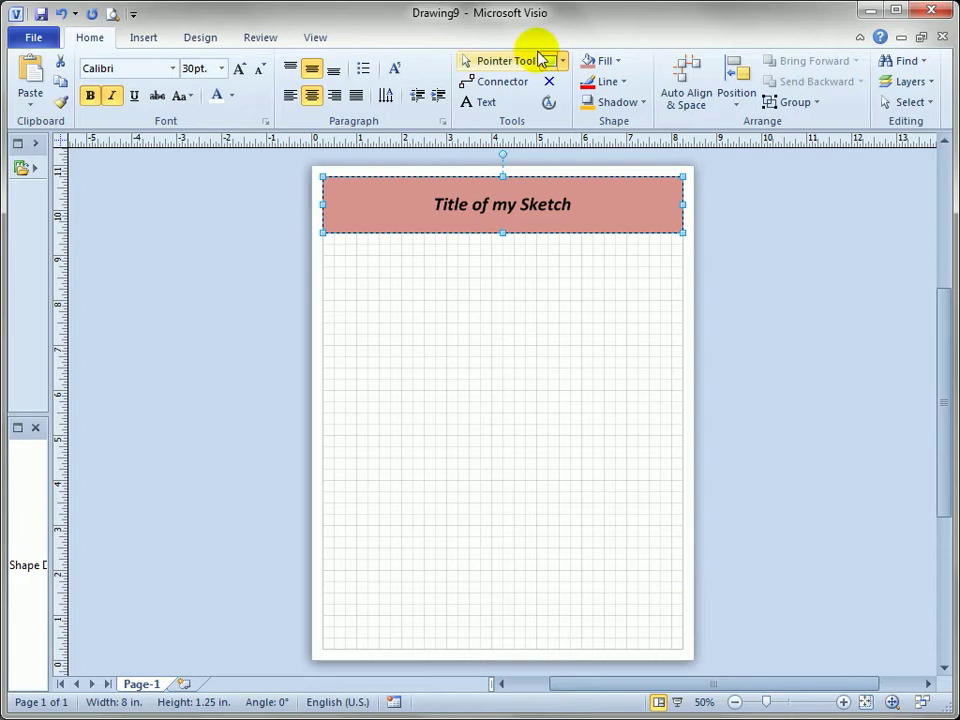
Set the title banner's outline weight to 3 pt and its colour to dark blue.
right_click(598, 195)
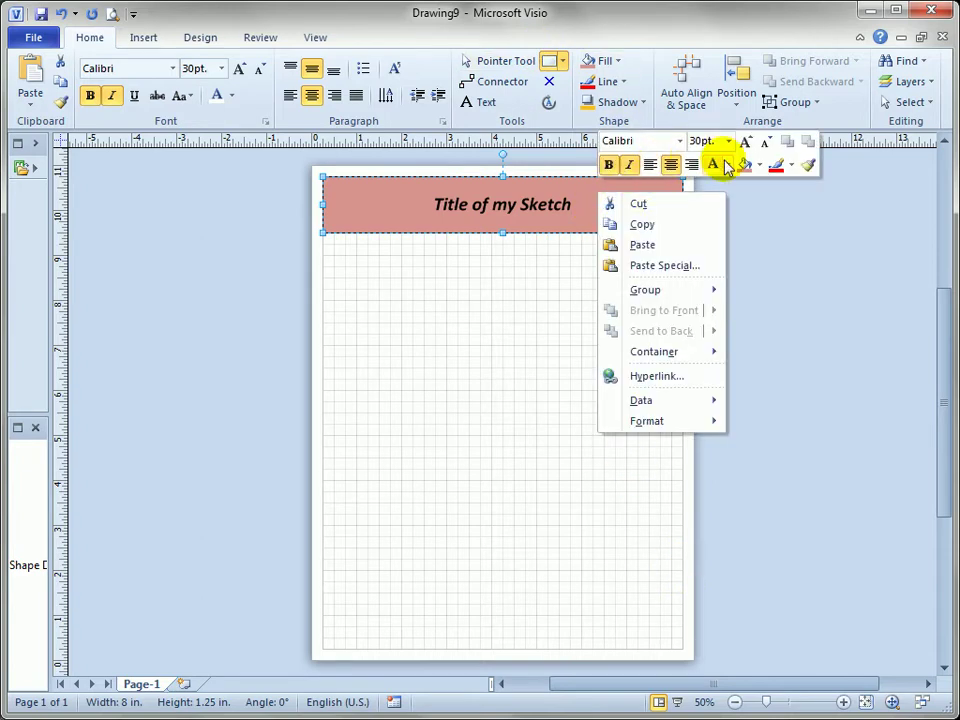
click(791, 168)
mouse_move(810, 428)
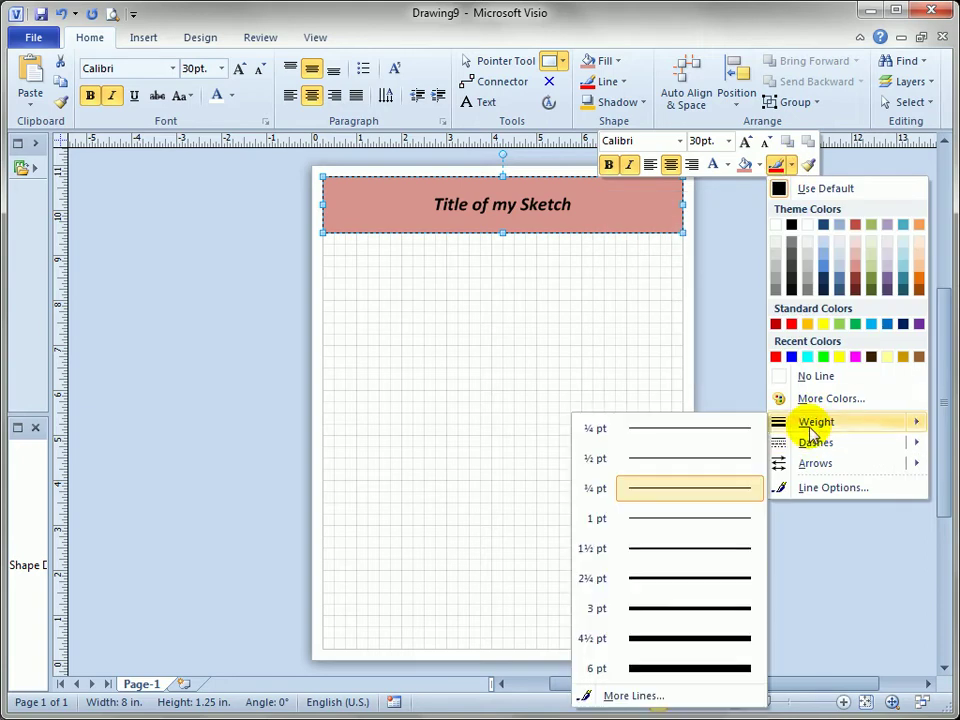
click(712, 606)
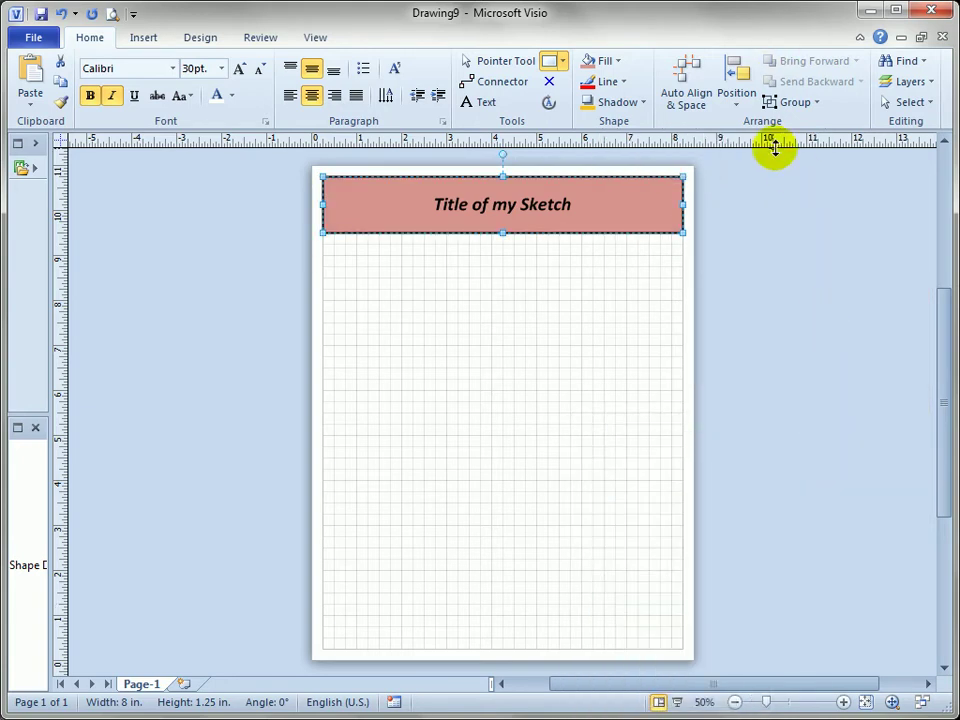
click(591, 211)
right_click(593, 215)
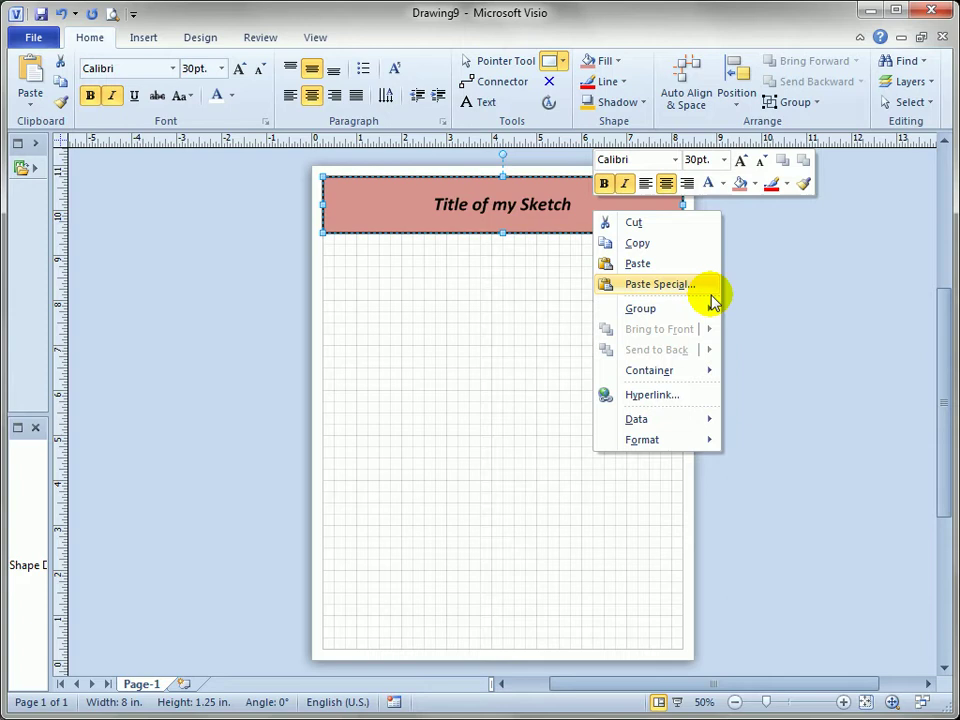
click(788, 186)
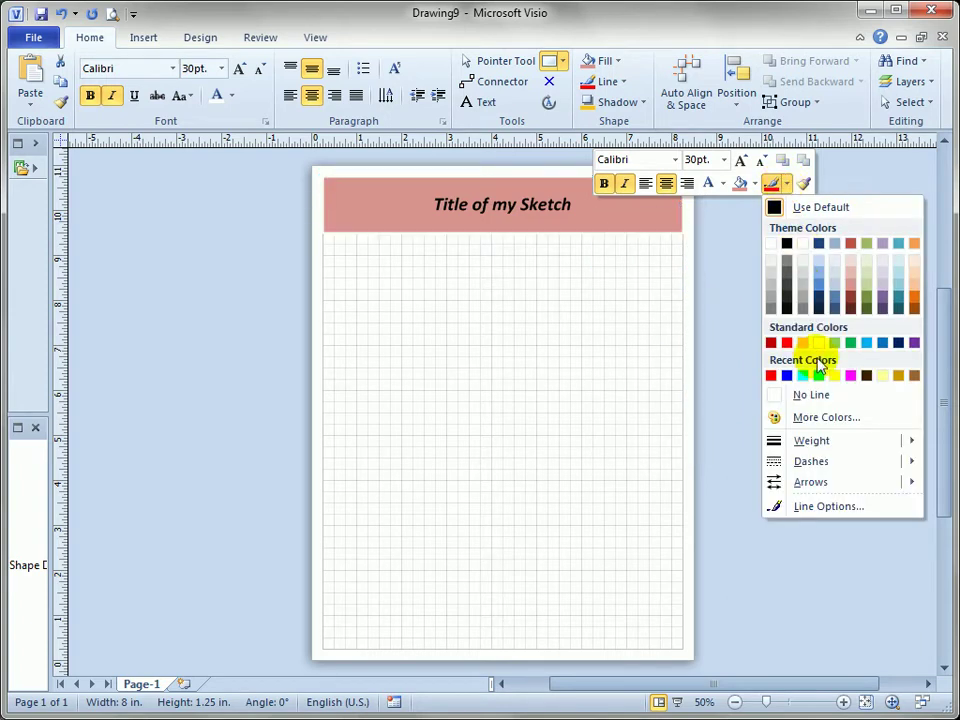
mouse_move(828, 450)
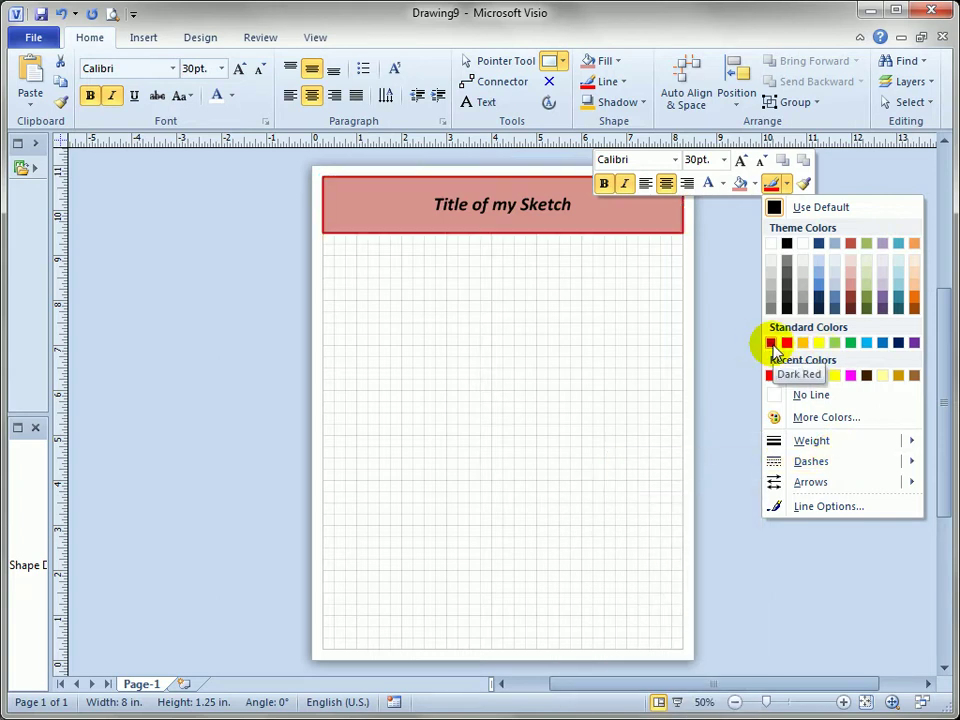
click(897, 346)
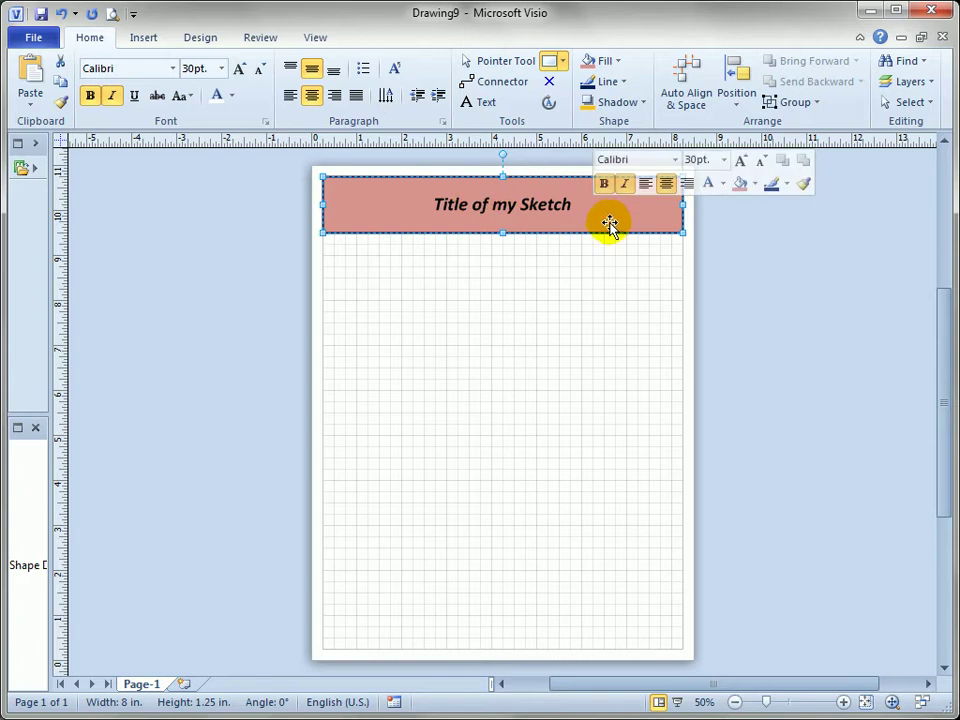
Draw a rectangle below the title banner labelled Idea 1.
click(576, 275)
drag(334, 267, 418, 312)
text(Idea 1)
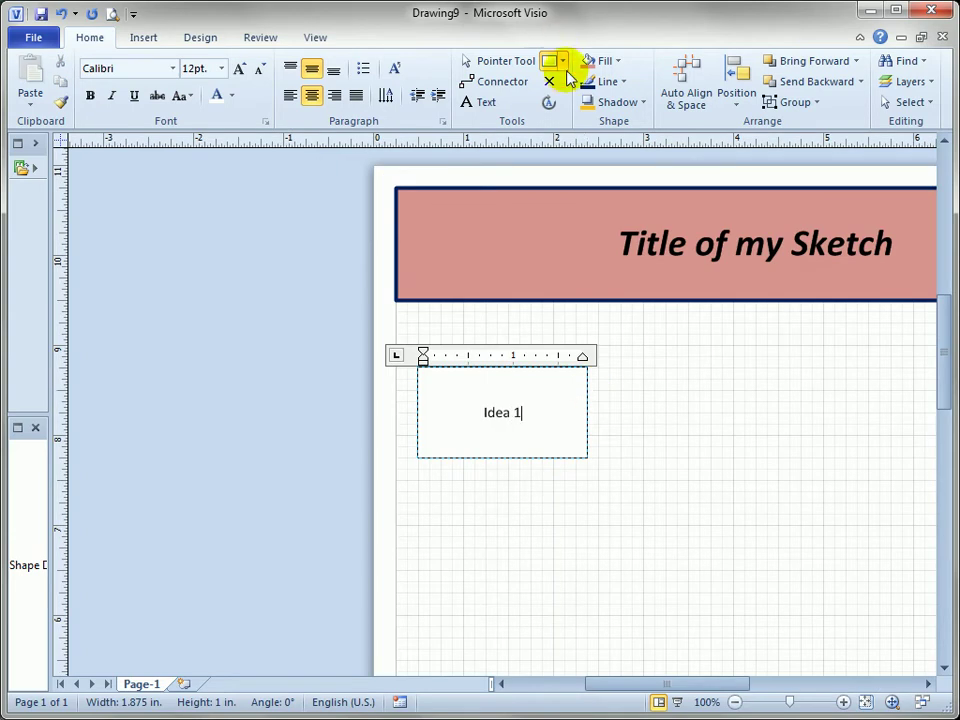
click(628, 373)
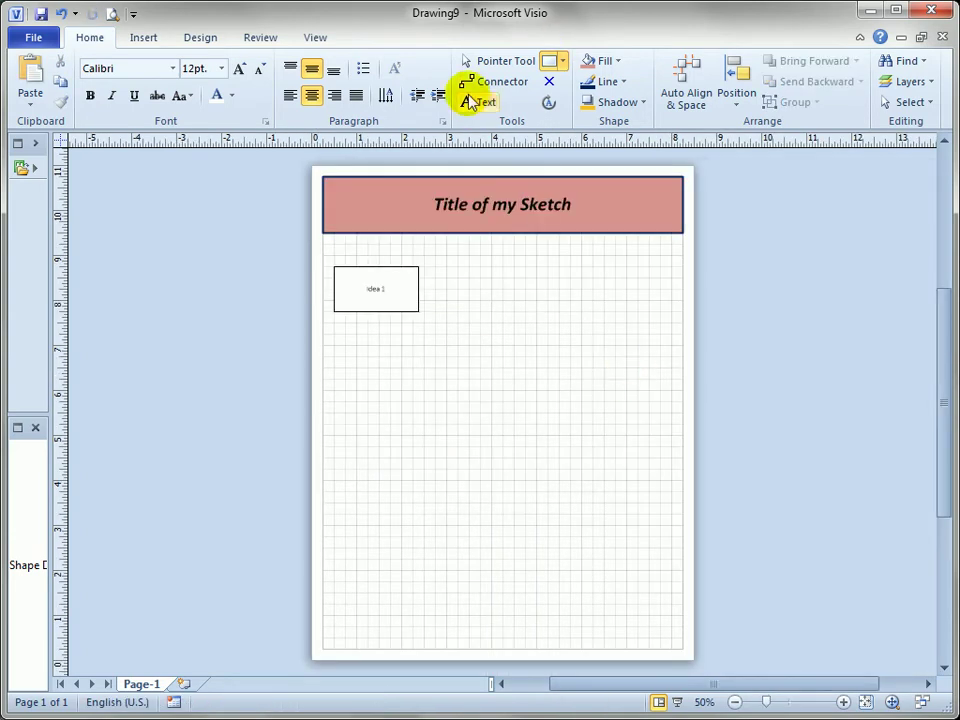
Draw an ellipse right of the Idea 1 rectangle and label it Idea 2.
click(563, 61)
click(555, 105)
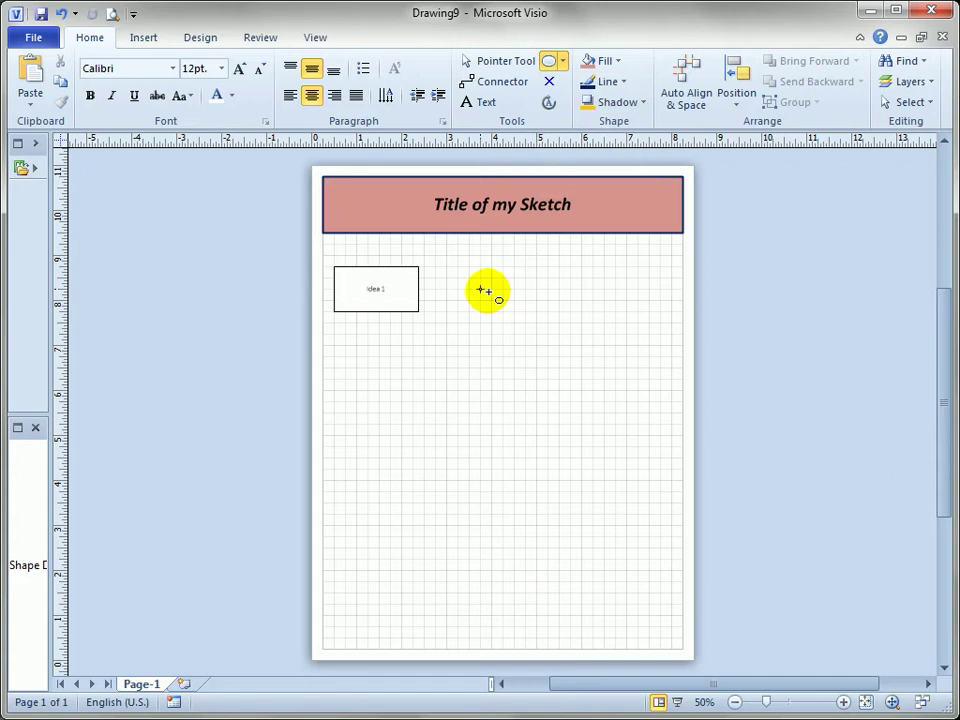
drag(445, 280, 548, 342)
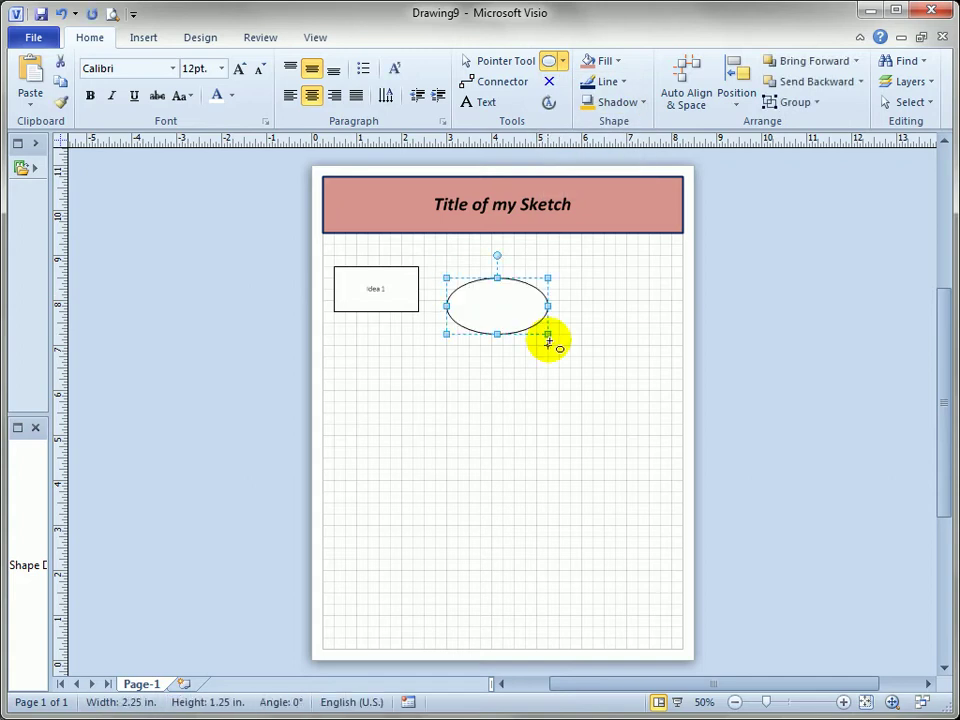
text(Idea 2)
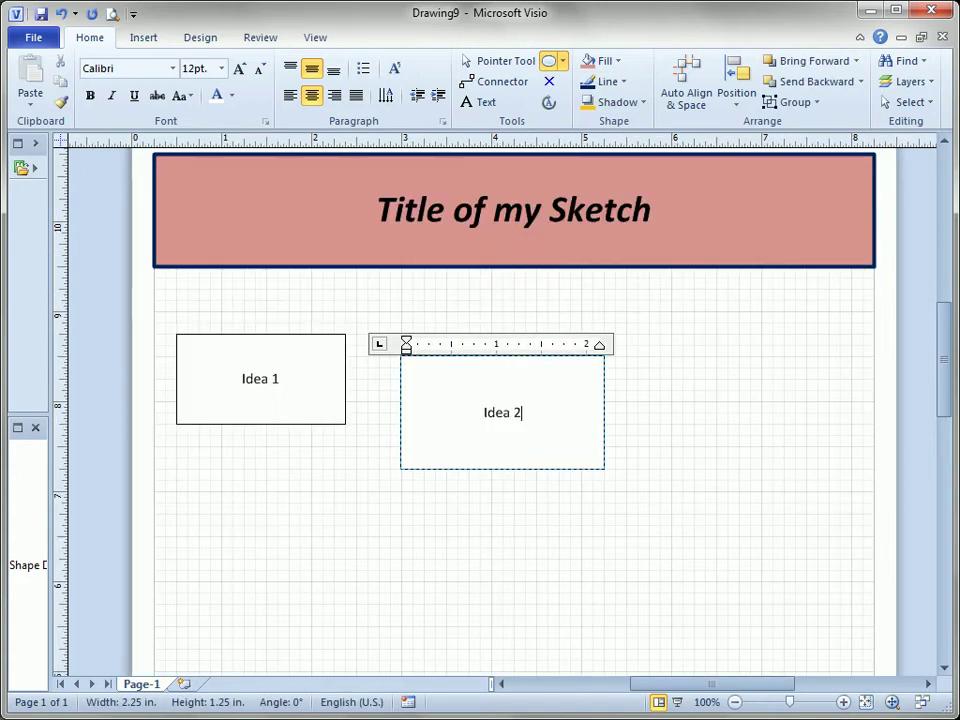
click(692, 373)
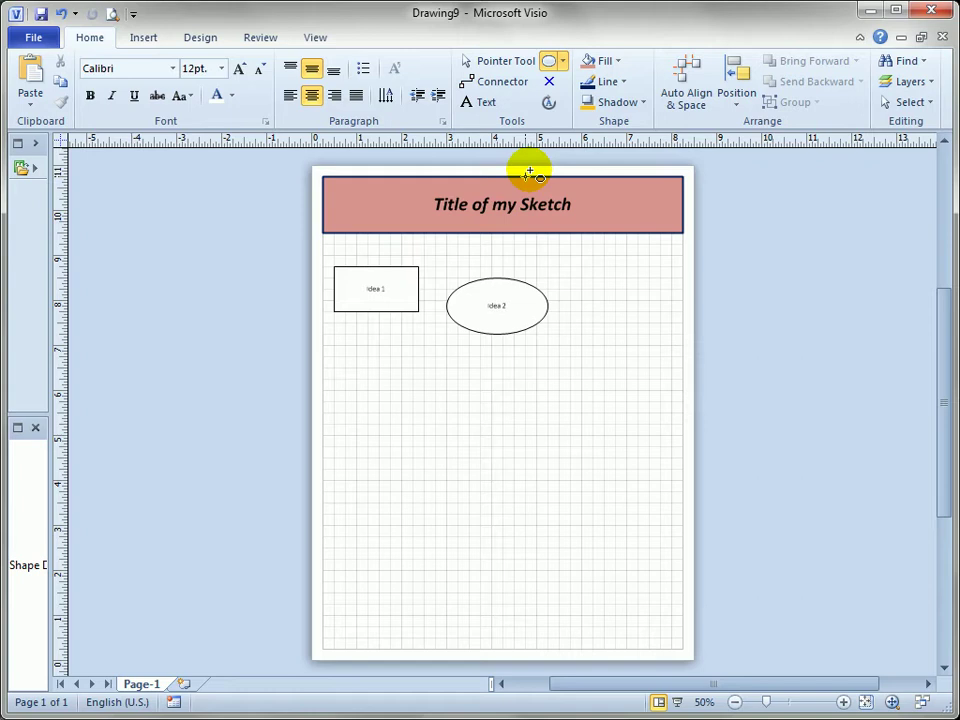
Draw a closed pentagon with the Line tool right of the ellipse, labelled Idea 3.
click(563, 61)
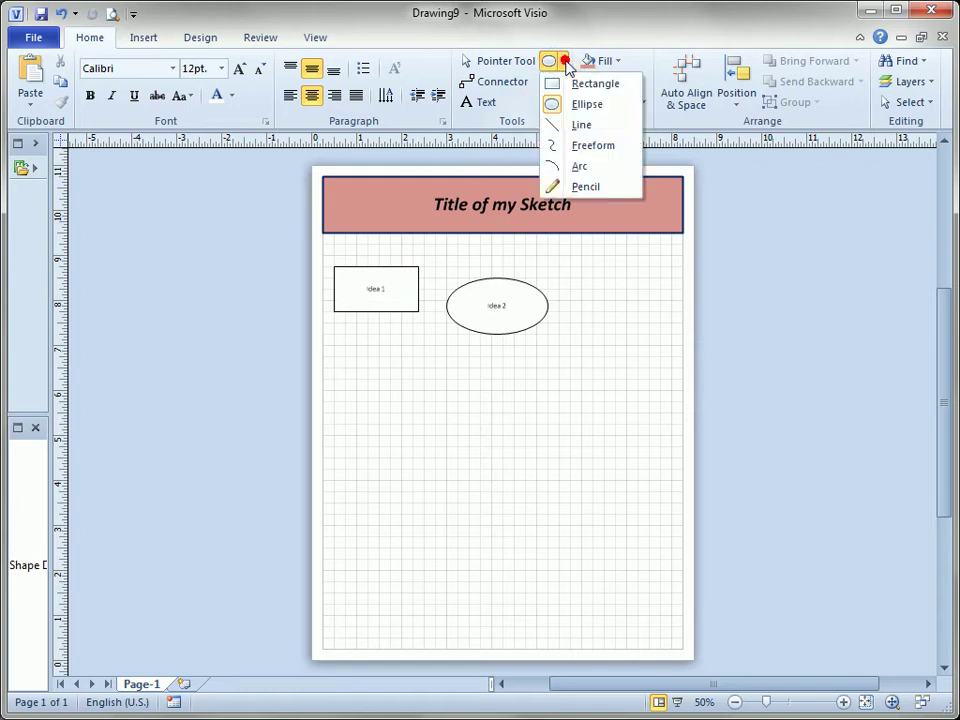
click(562, 126)
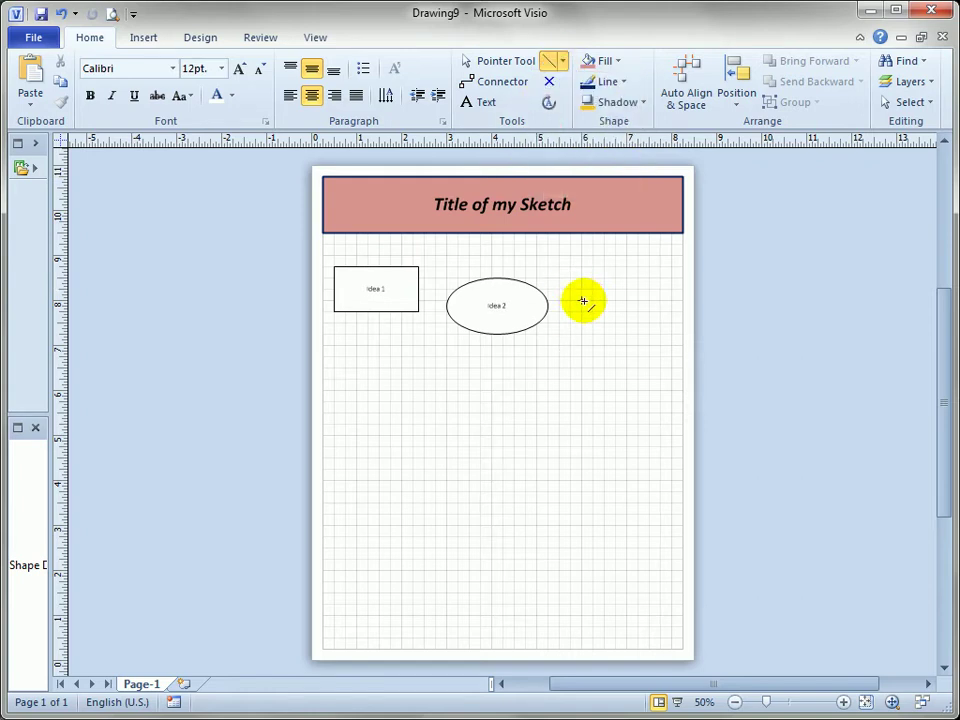
mouse_move(583, 301)
mouse_down()
mouse_move(626, 267)
mouse_move(672, 293)
mouse_move(677, 358)
mouse_move(611, 368)
mouse_move(606, 332)
mouse_move(582, 300)
mouse_up()
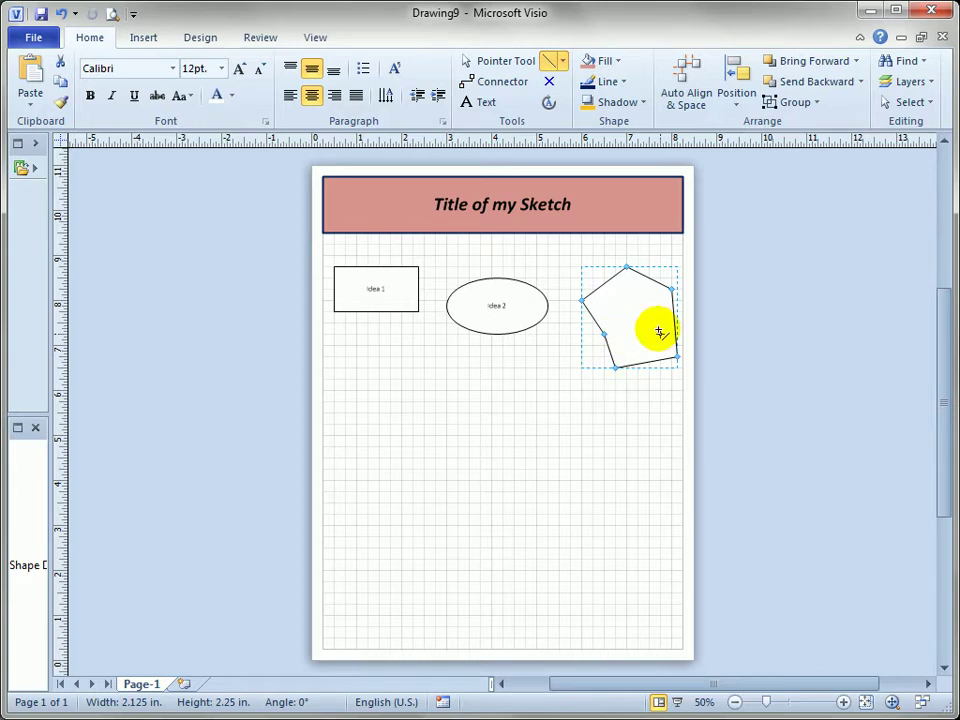
text(Idea 3)
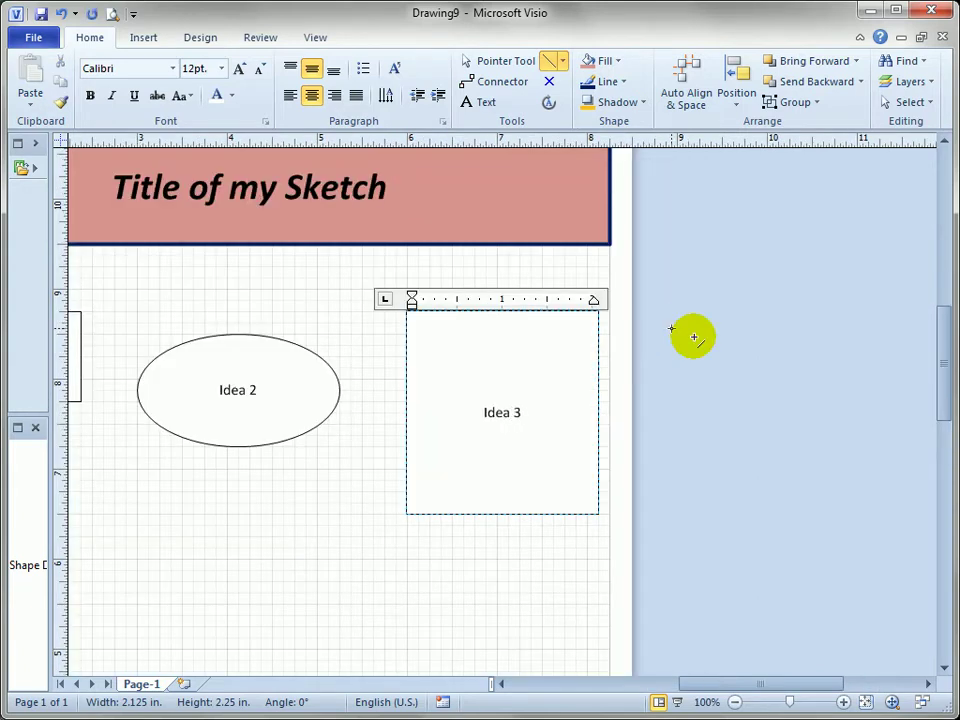
click(270, 514)
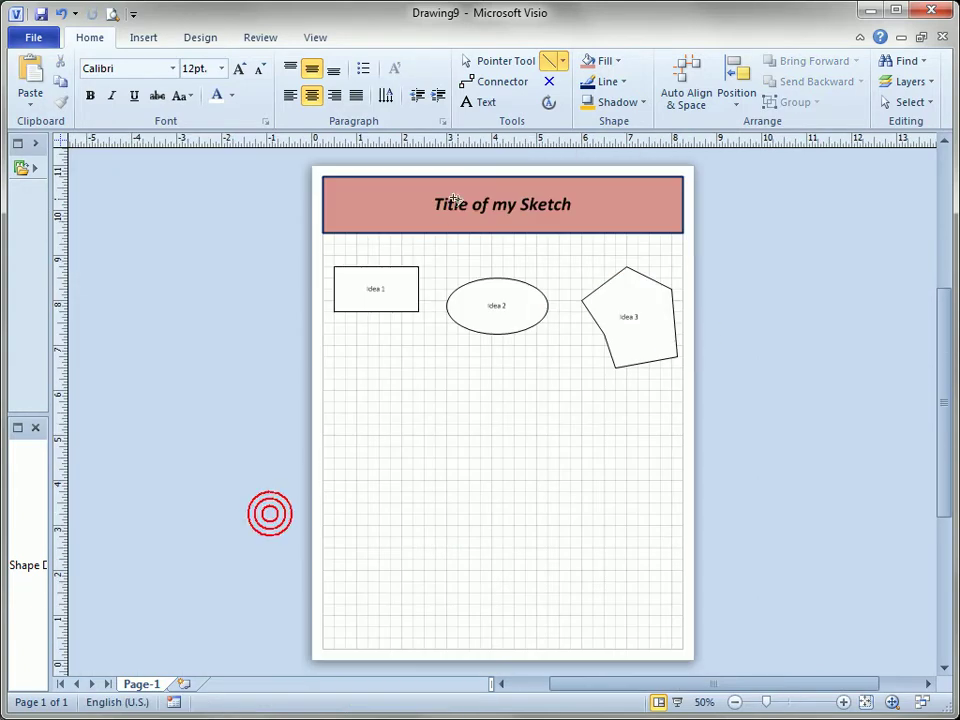
Sketch a closed curvy shape with the Pencil tool below the ellipse, labelled Idea 4.
click(560, 61)
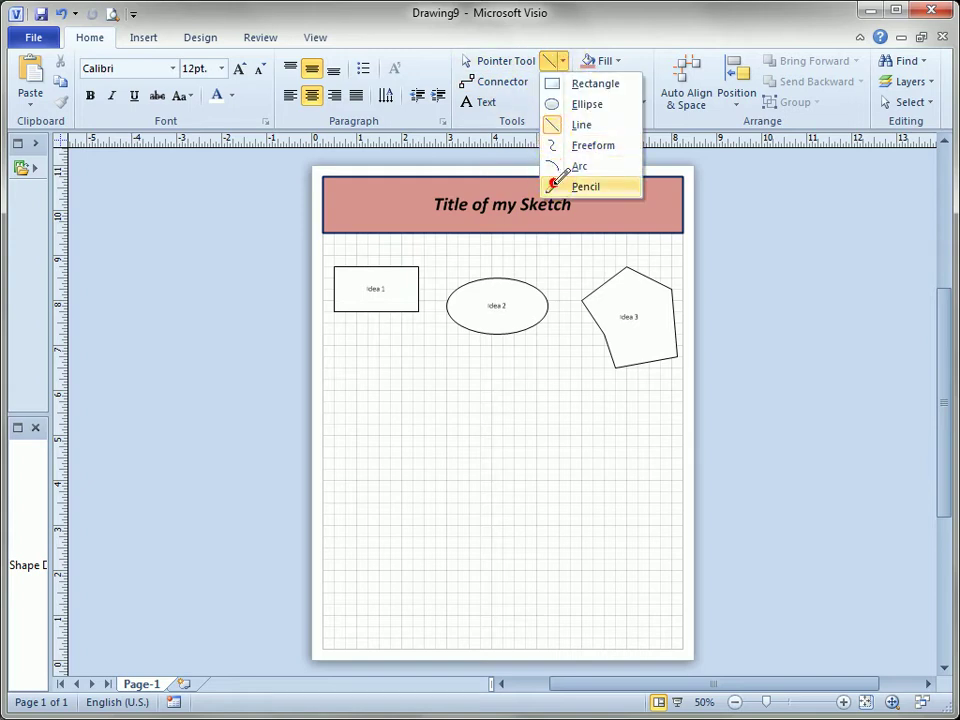
click(578, 186)
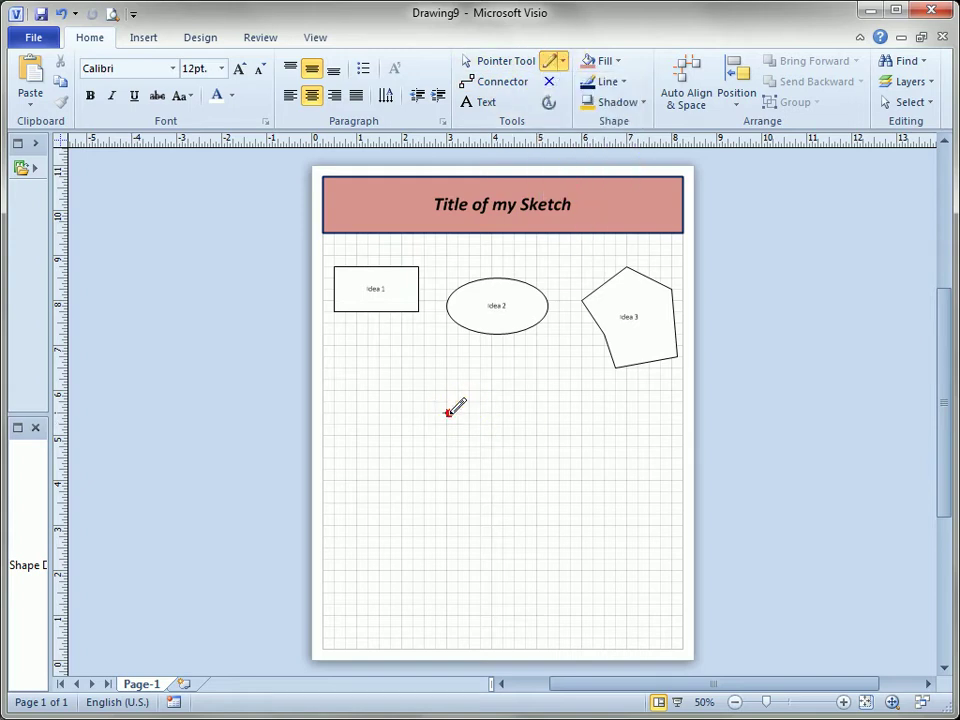
mouse_move(446, 412)
mouse_down()
mouse_move(549, 390)
mouse_move(560, 456)
mouse_move(505, 490)
mouse_move(435, 498)
mouse_move(378, 437)
mouse_move(452, 502)
mouse_move(493, 523)
mouse_move(474, 445)
mouse_move(490, 482)
mouse_move(468, 470)
mouse_move(476, 435)
mouse_move(459, 435)
mouse_move(446, 412)
mouse_up()
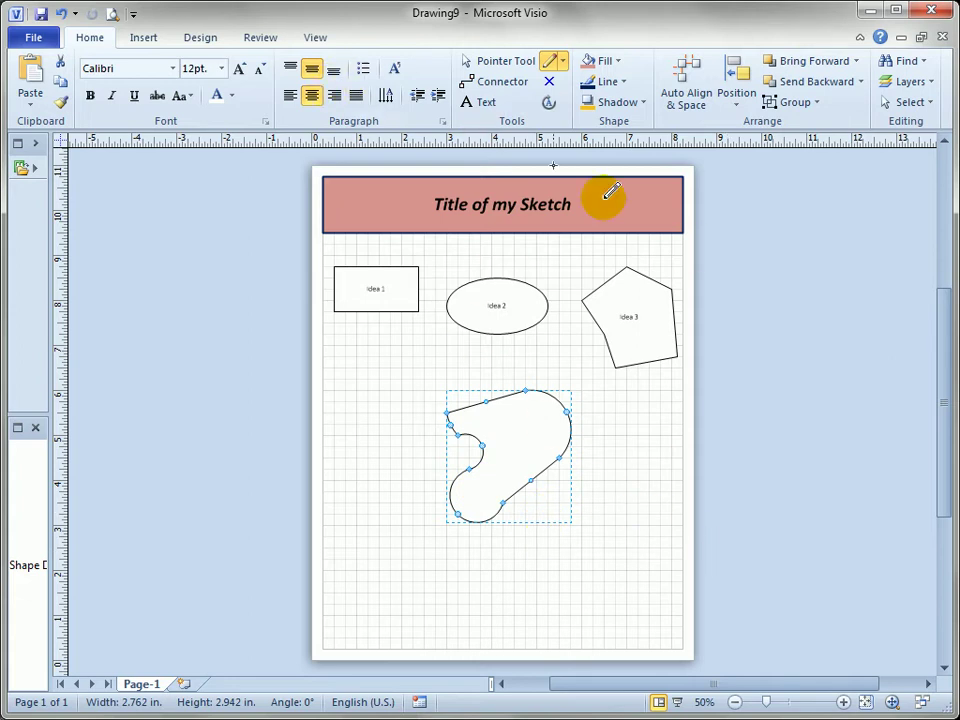
text(Idea 4)
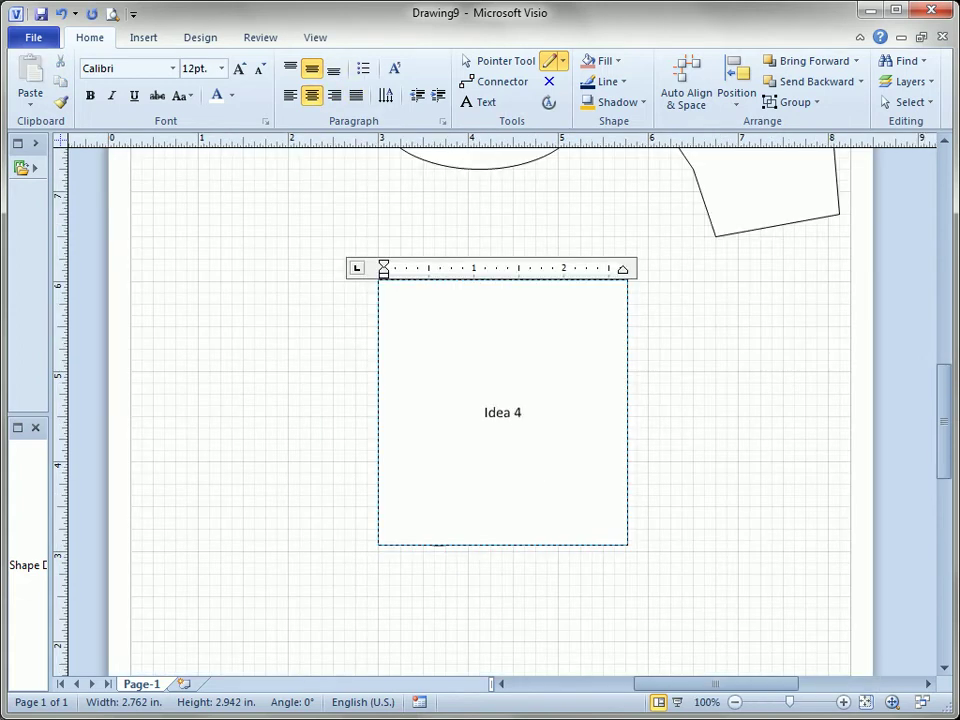
click(729, 435)
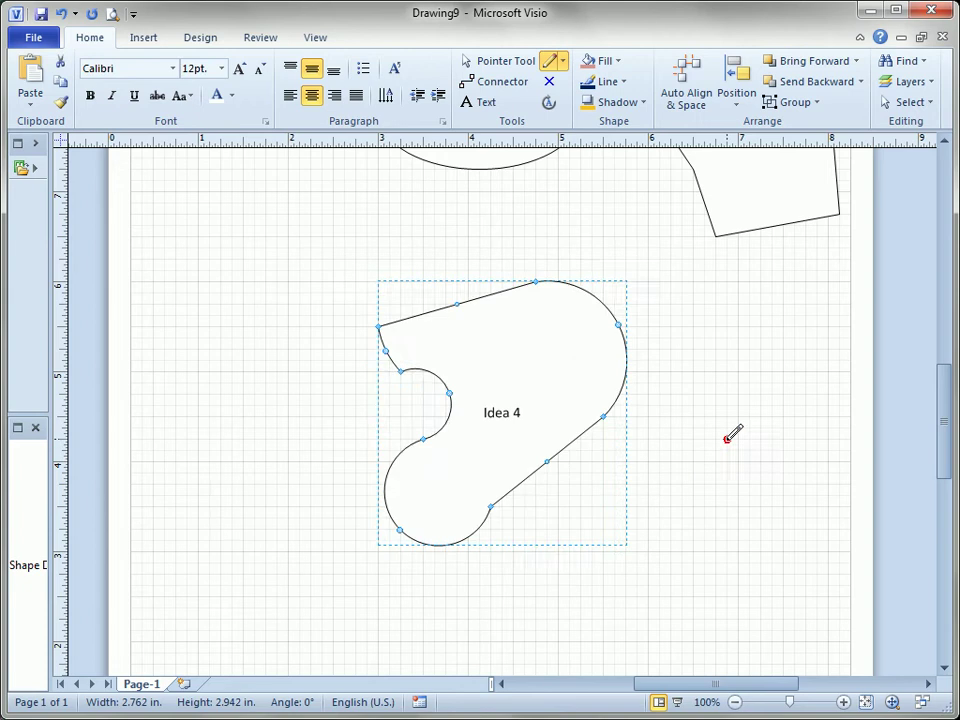
Give the Idea 1 rectangle an orange fill and an orange drop shadow.
click(512, 64)
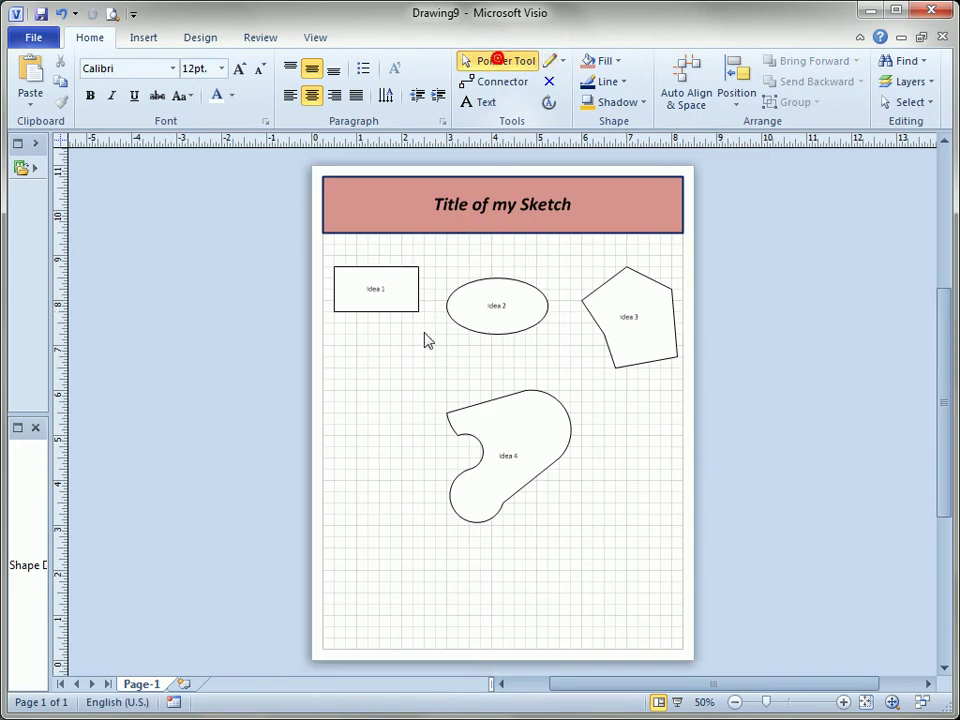
click(378, 288)
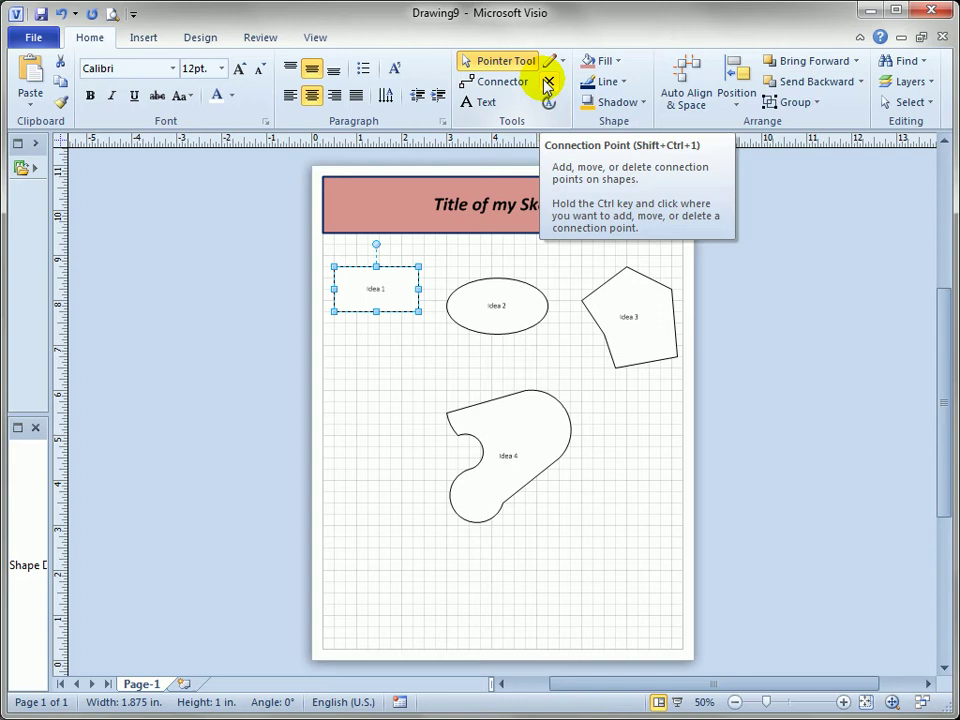
click(607, 61)
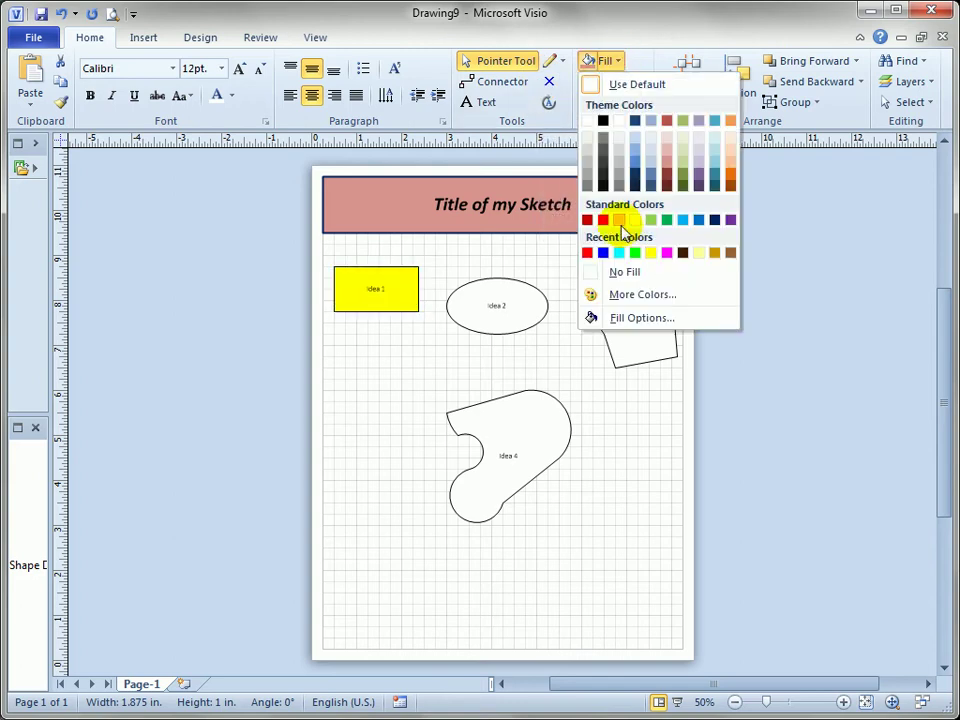
click(618, 219)
click(622, 81)
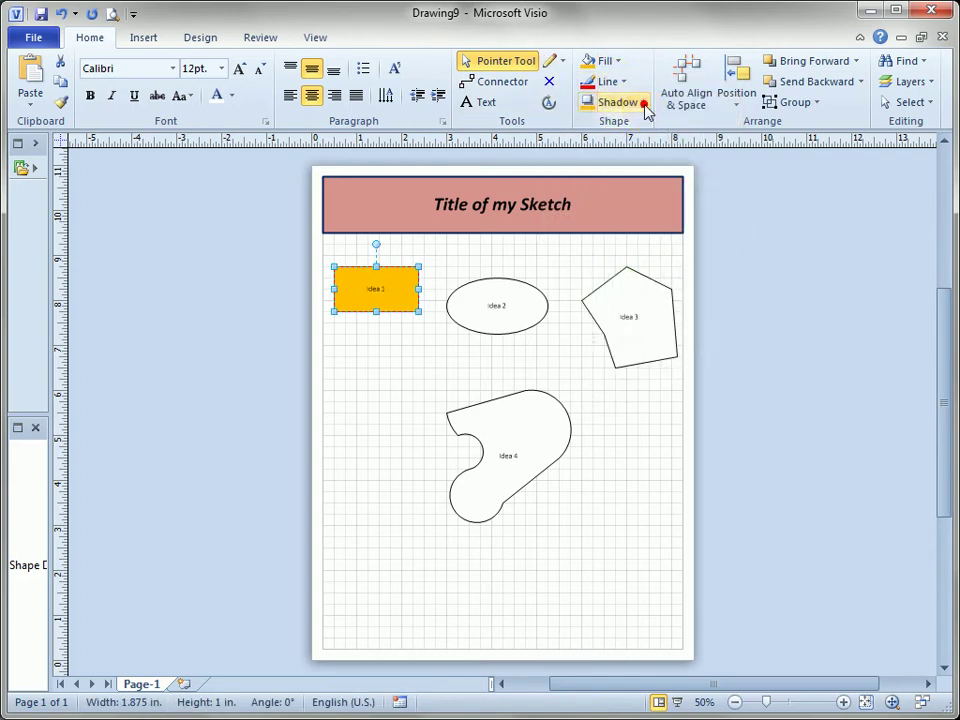
click(640, 102)
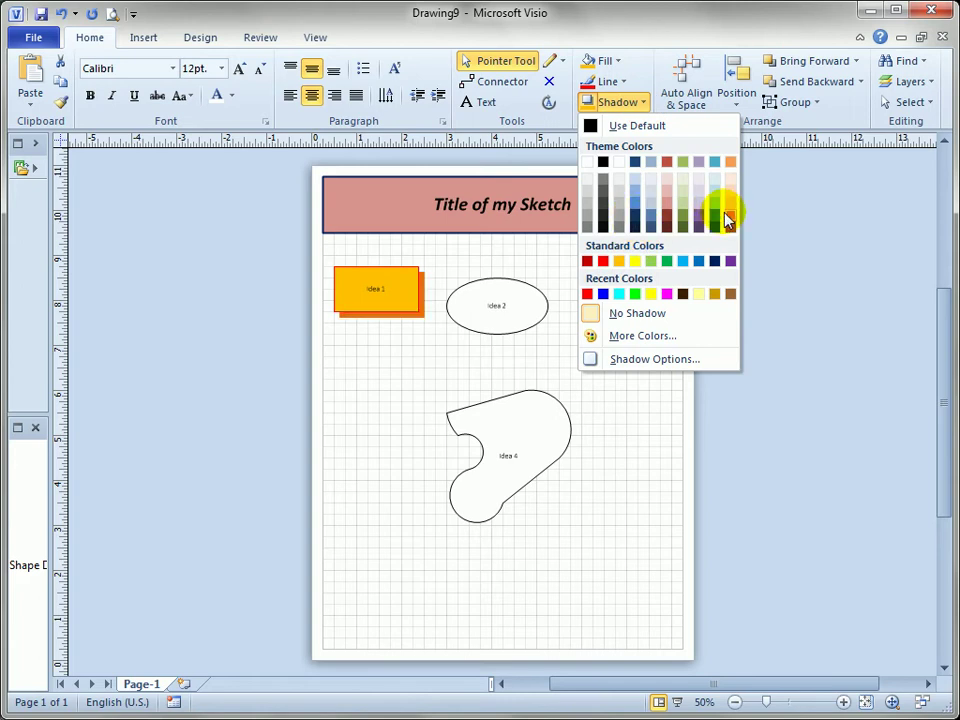
click(381, 309)
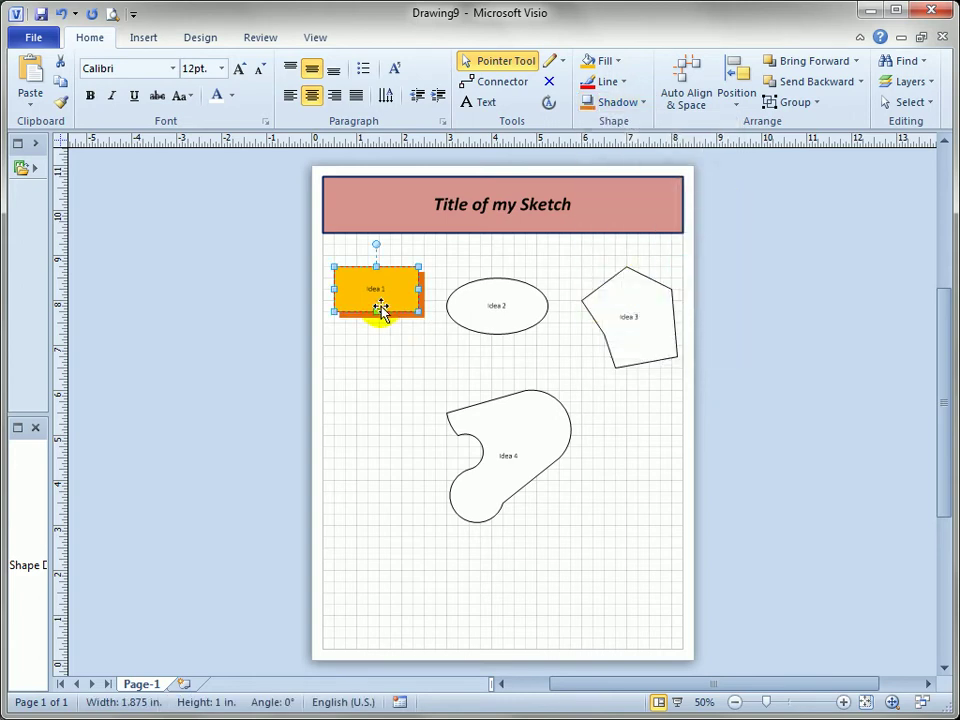
Copy Idea 1's orange formatting onto the Idea 3 polygon with Format Painter.
click(62, 104)
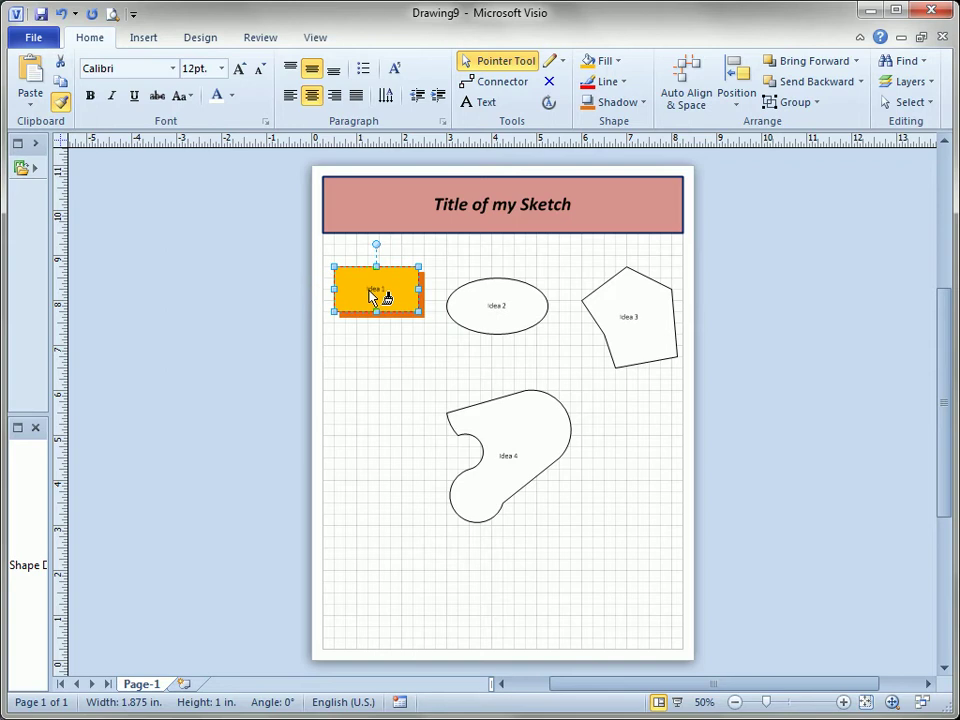
click(646, 336)
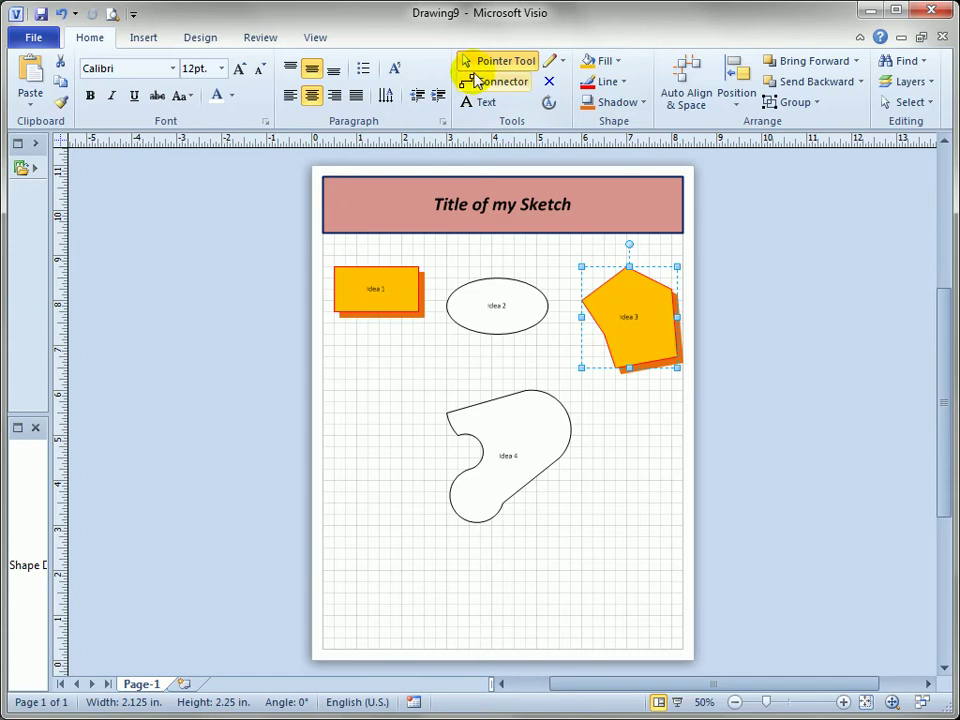
click(600, 507)
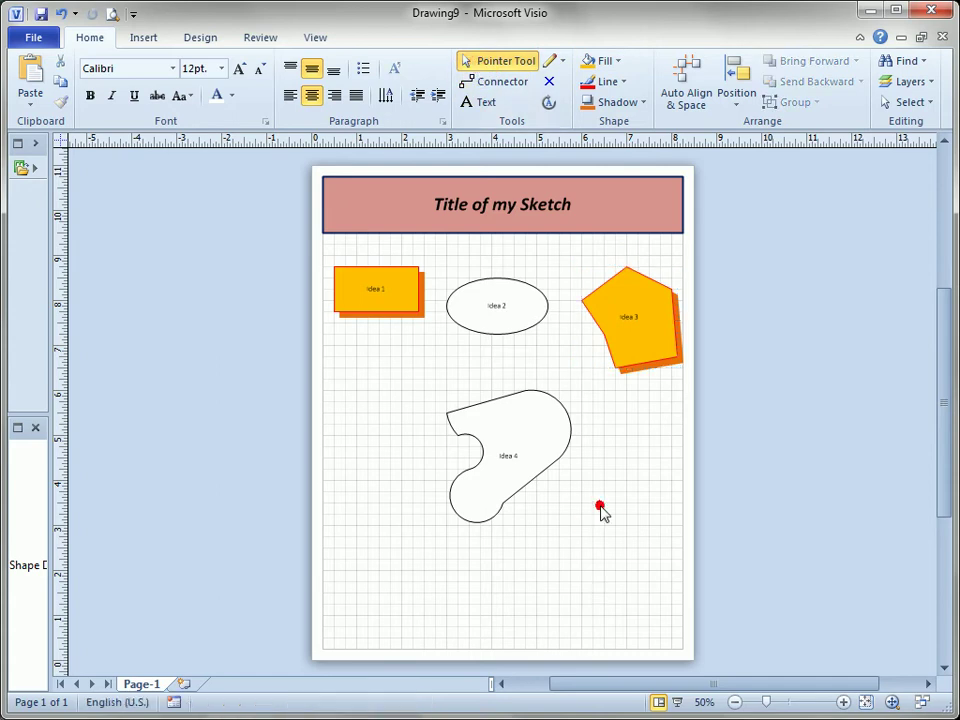
Zoom in and change the Idea 4 label to 'Idea Four'.
click(843, 705)
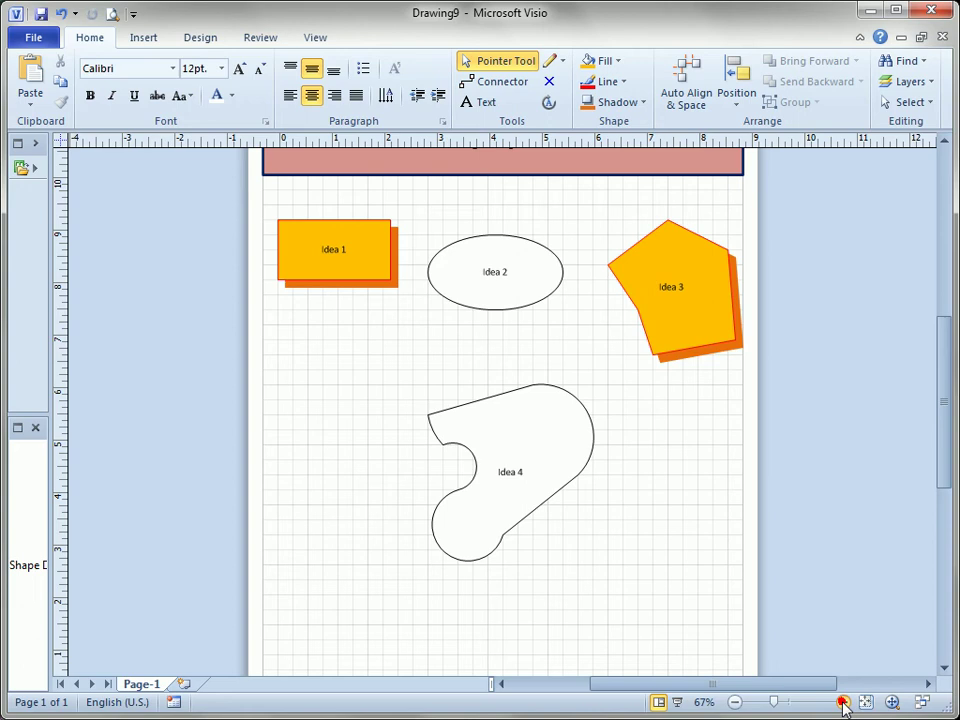
click(843, 705)
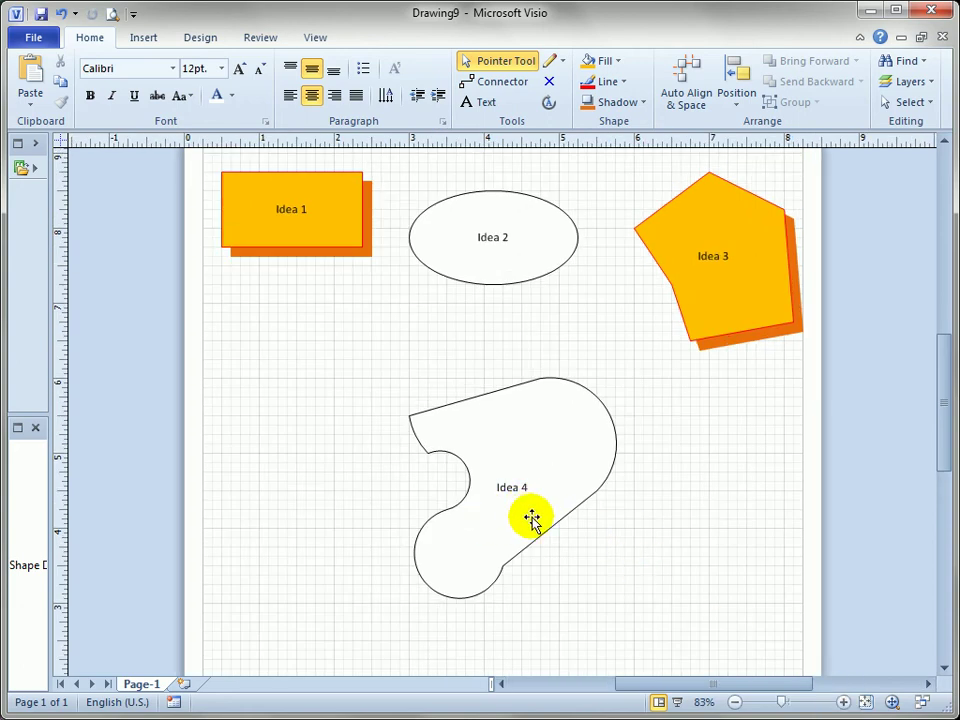
double_click(553, 469)
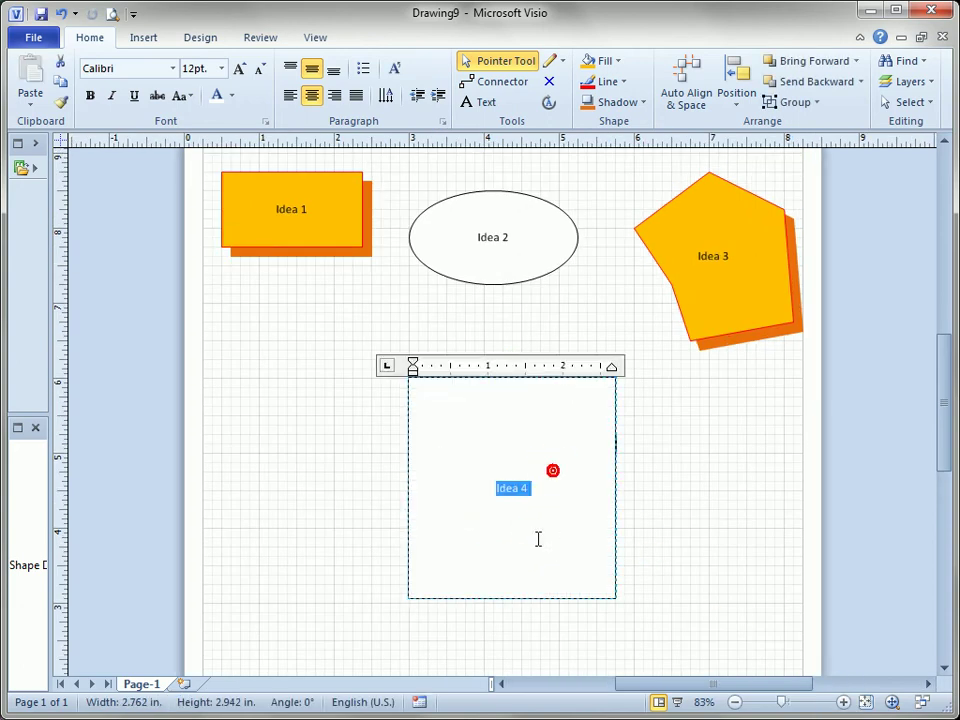
click(542, 493)
key(BackSpace)
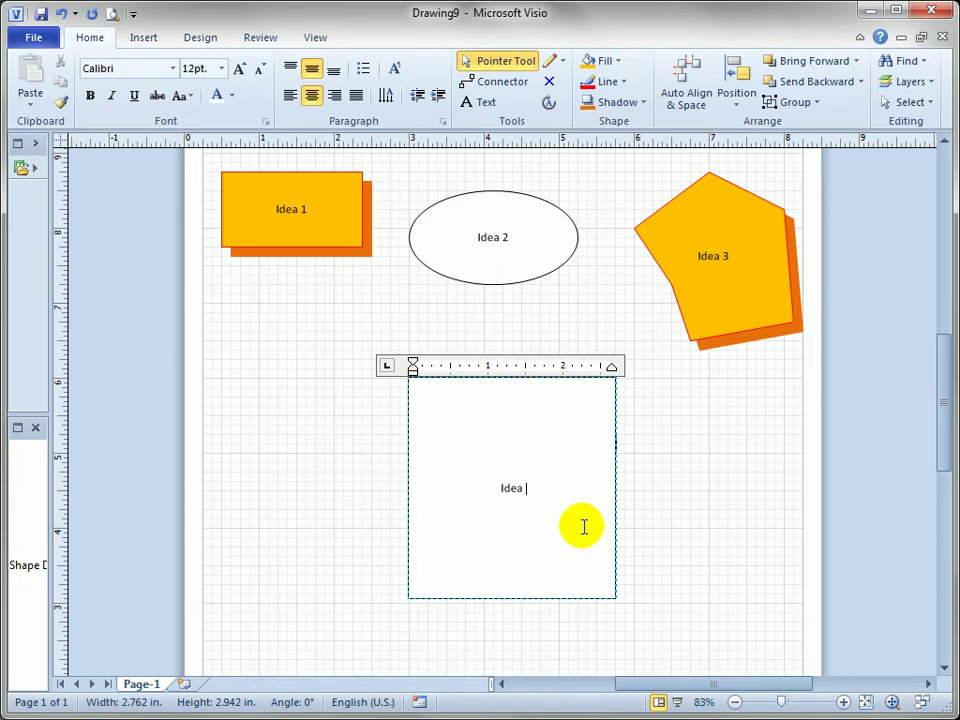
text(Four)
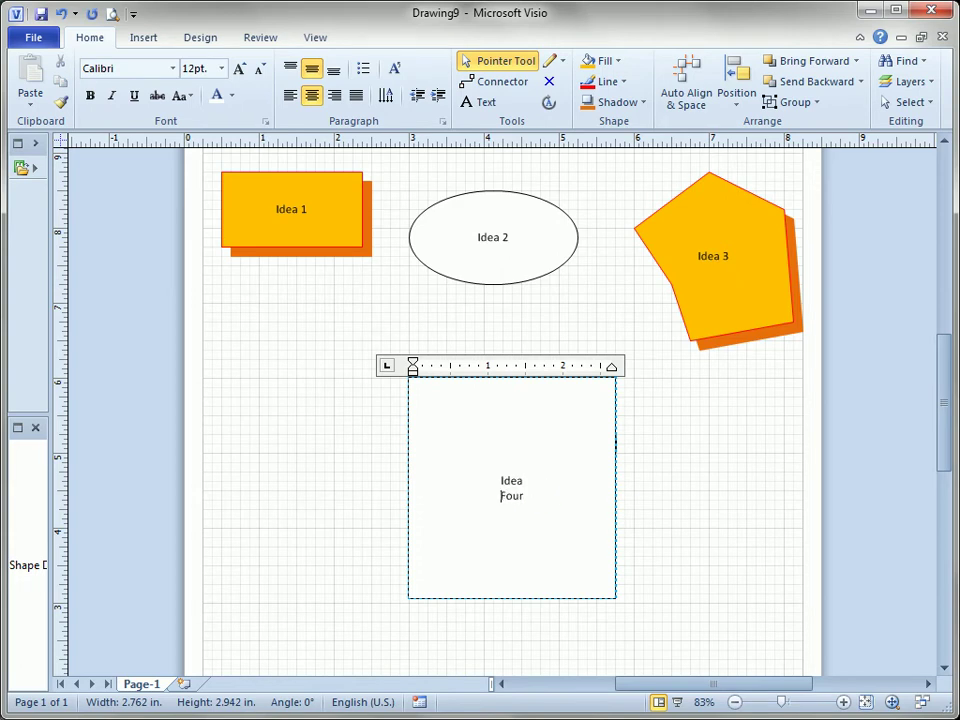
click(722, 487)
Enlarge the Idea Four label to 18 pt and the Idea 2 label to 24 pt.
click(523, 476)
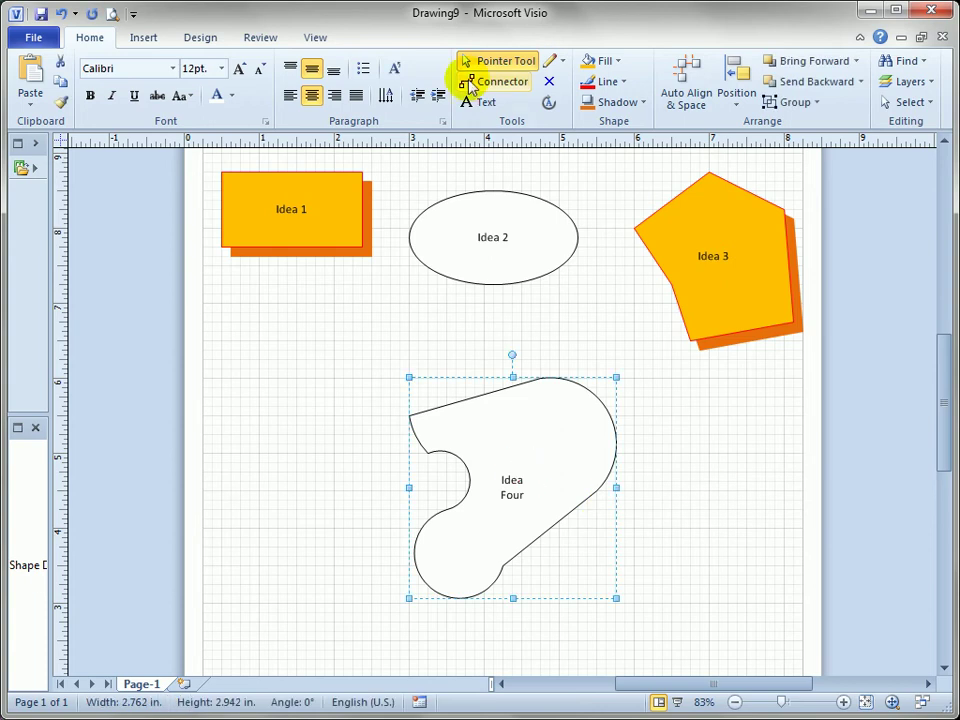
click(238, 70)
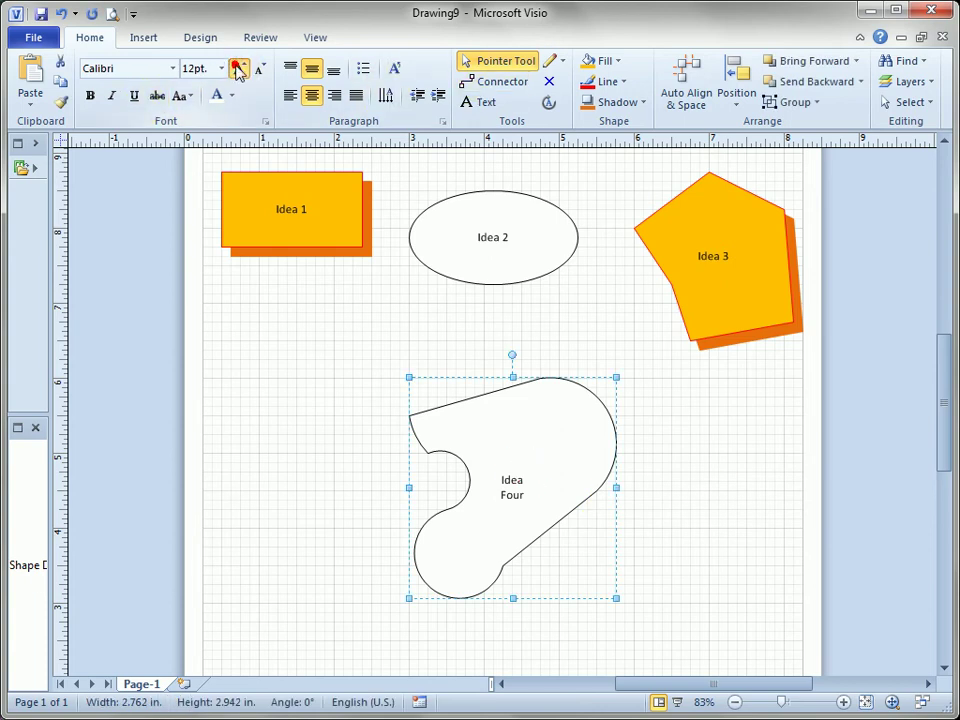
click(501, 238)
click(239, 68)
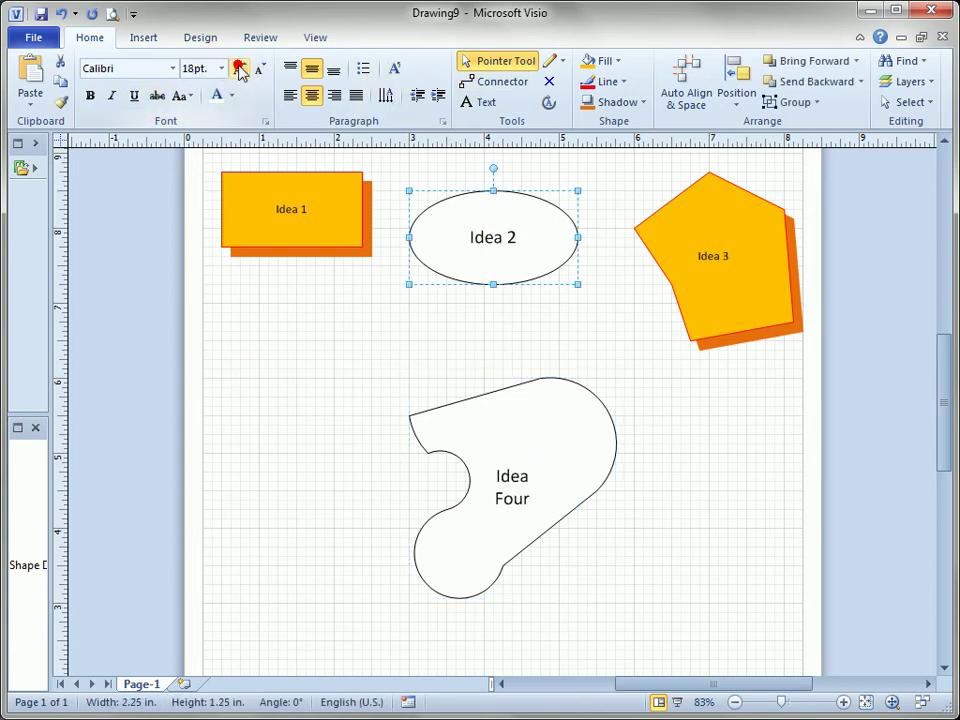
click(339, 358)
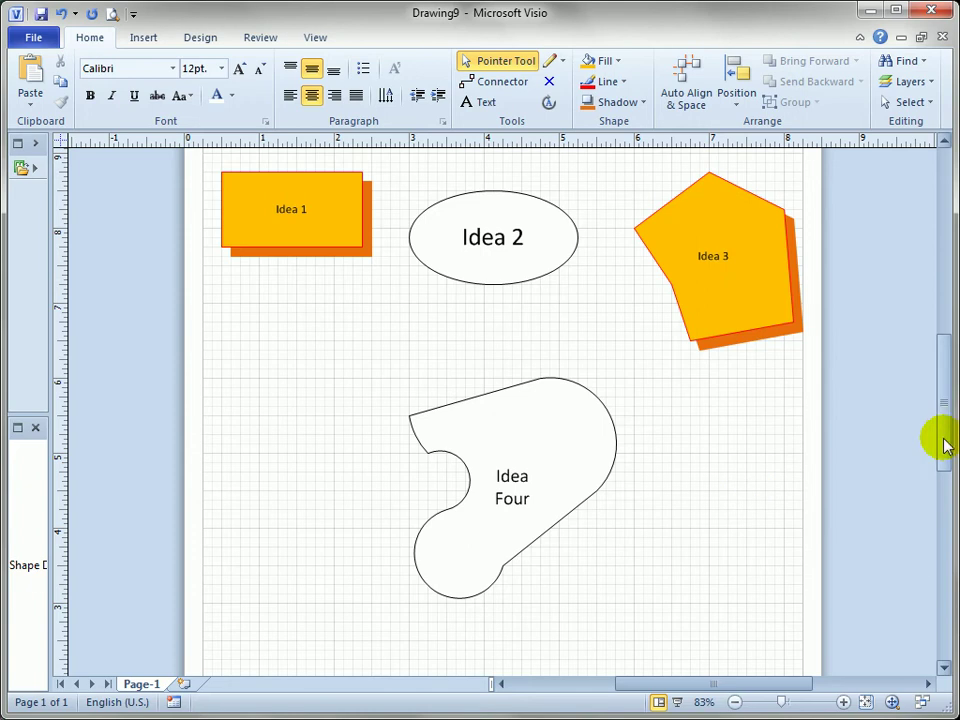
Move Idea 2 down to the lower right and Idea 1 to the right.
drag(946, 443, 940, 435)
drag(510, 578, 443, 546)
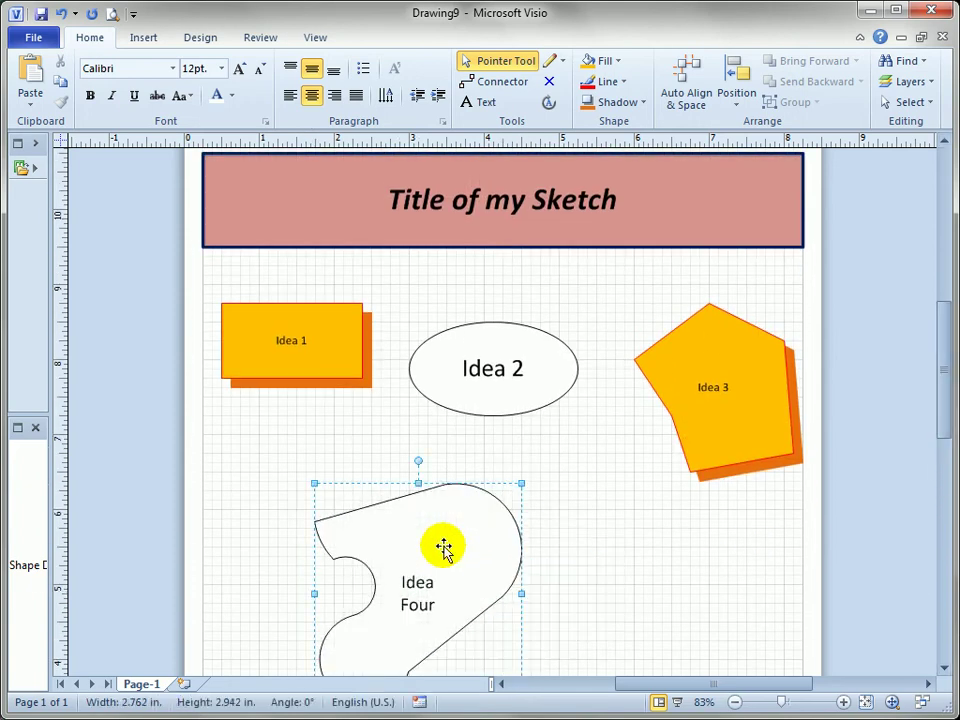
drag(478, 392, 648, 579)
drag(294, 340, 480, 337)
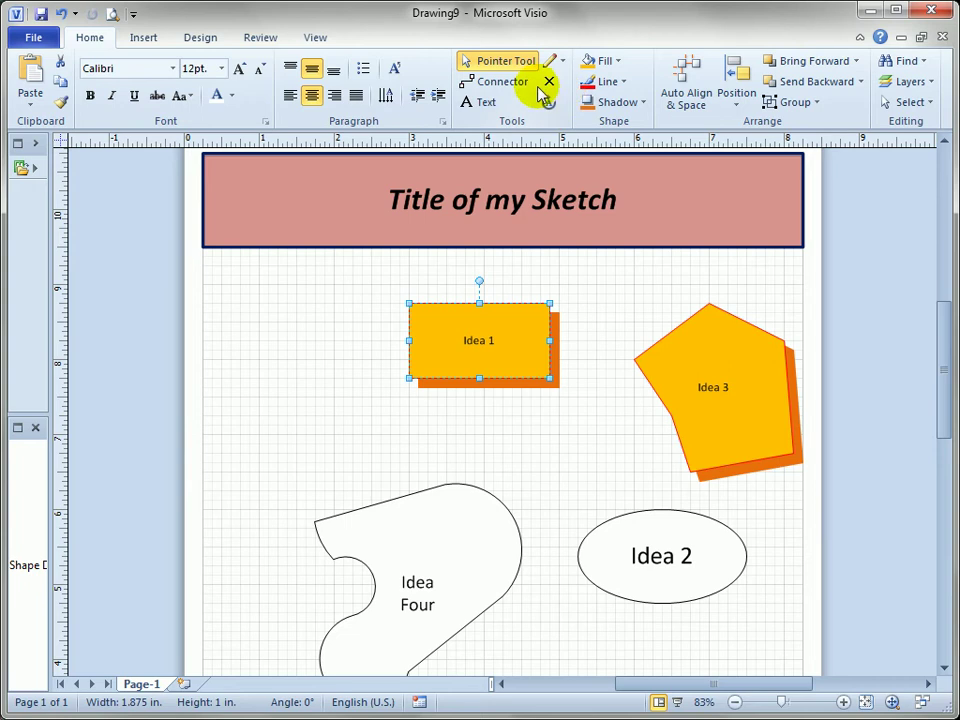
Draw a connector linking Idea 1 to Idea 3.
click(484, 84)
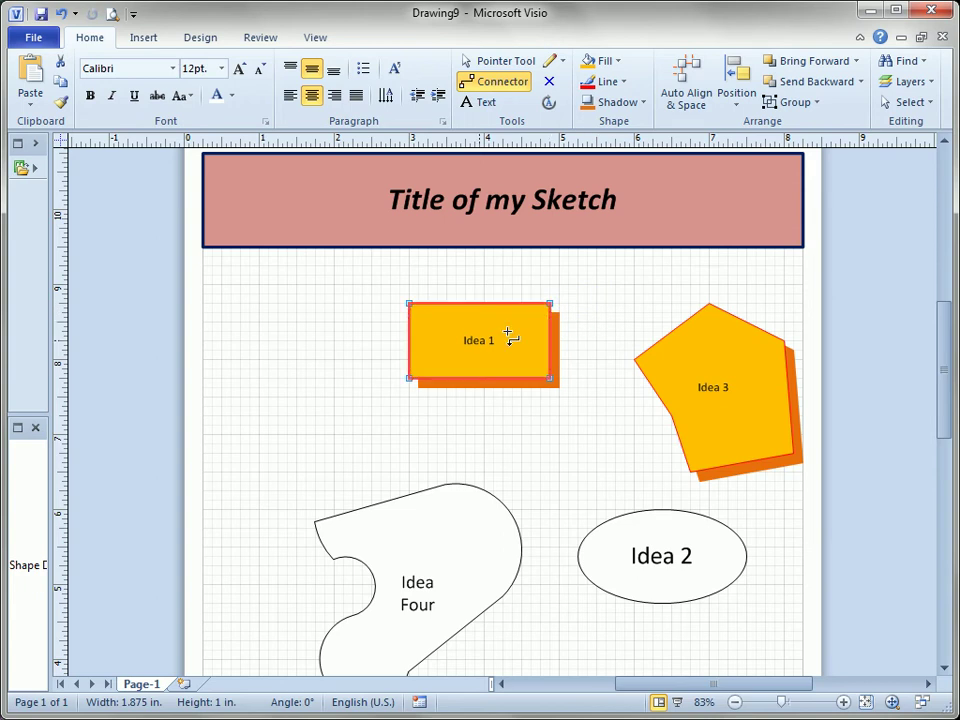
drag(507, 331, 709, 454)
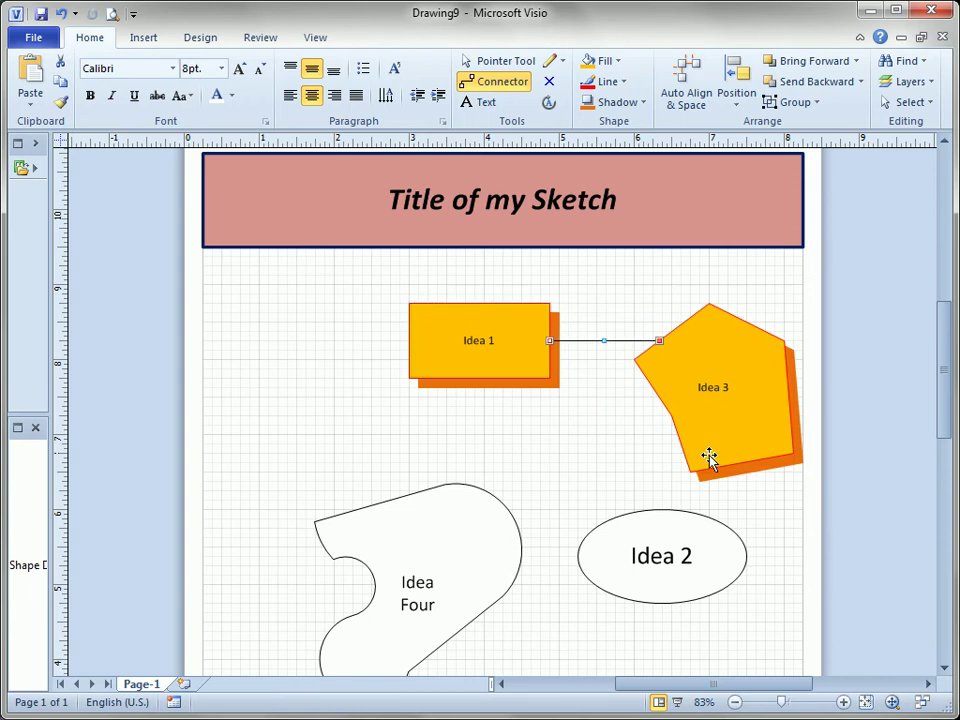
click(489, 60)
Shift Idea 1 left, Idea 3 down and left, and Idea Four up and left.
drag(489, 366, 339, 357)
drag(707, 386, 538, 452)
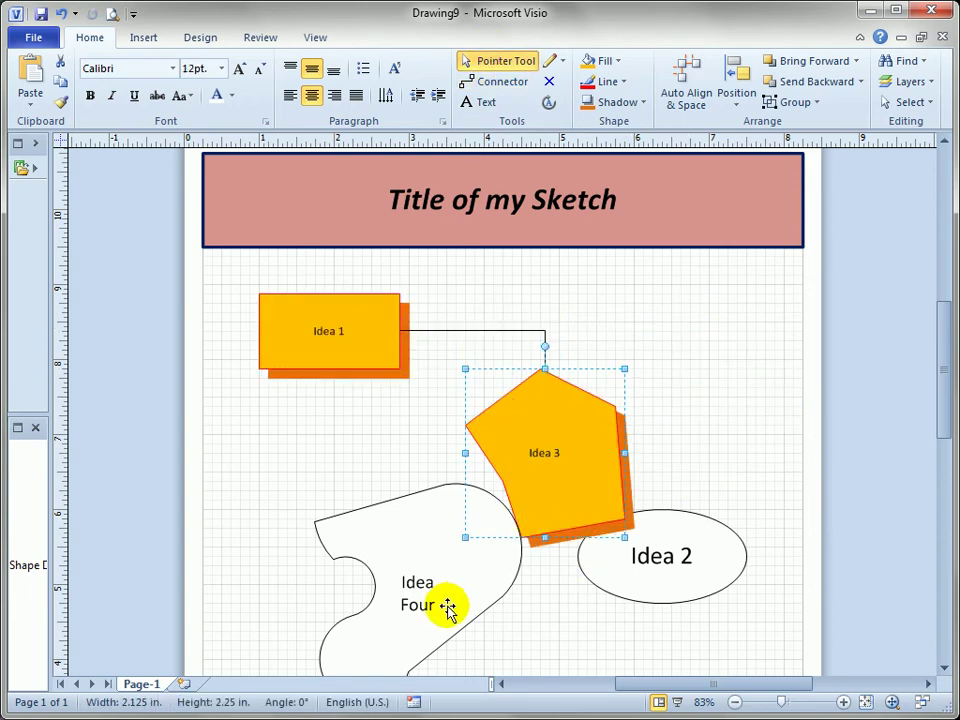
drag(426, 604, 371, 595)
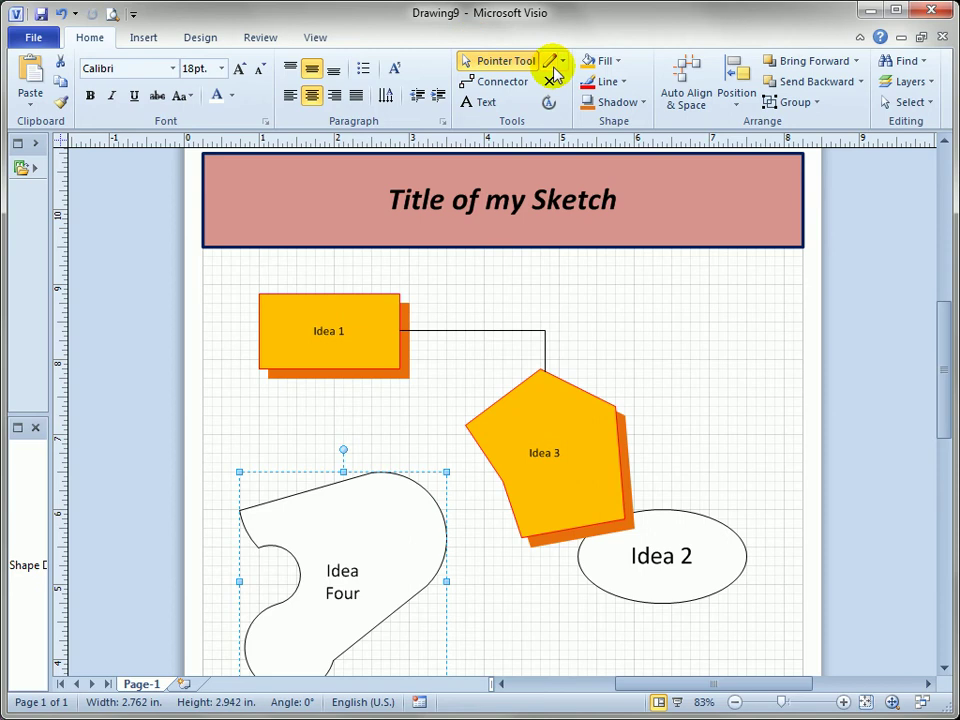
Connect Idea 1 down to Idea Four, then nudge Idea 2 slightly lower.
click(482, 81)
drag(349, 329, 349, 329)
drag(357, 521, 354, 555)
click(487, 62)
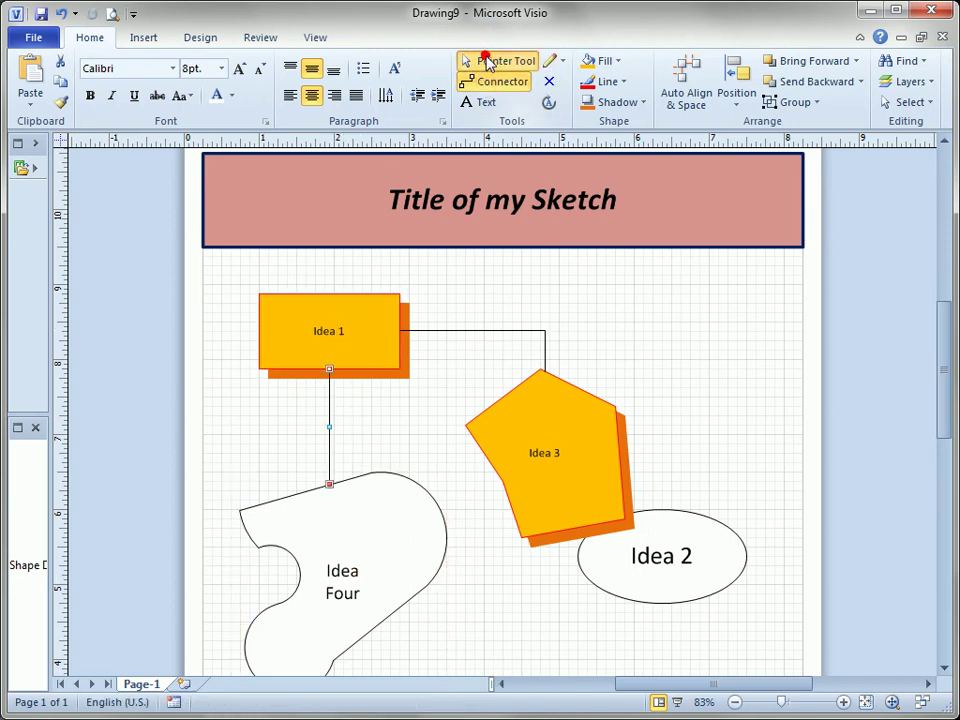
click(782, 413)
drag(683, 568, 692, 615)
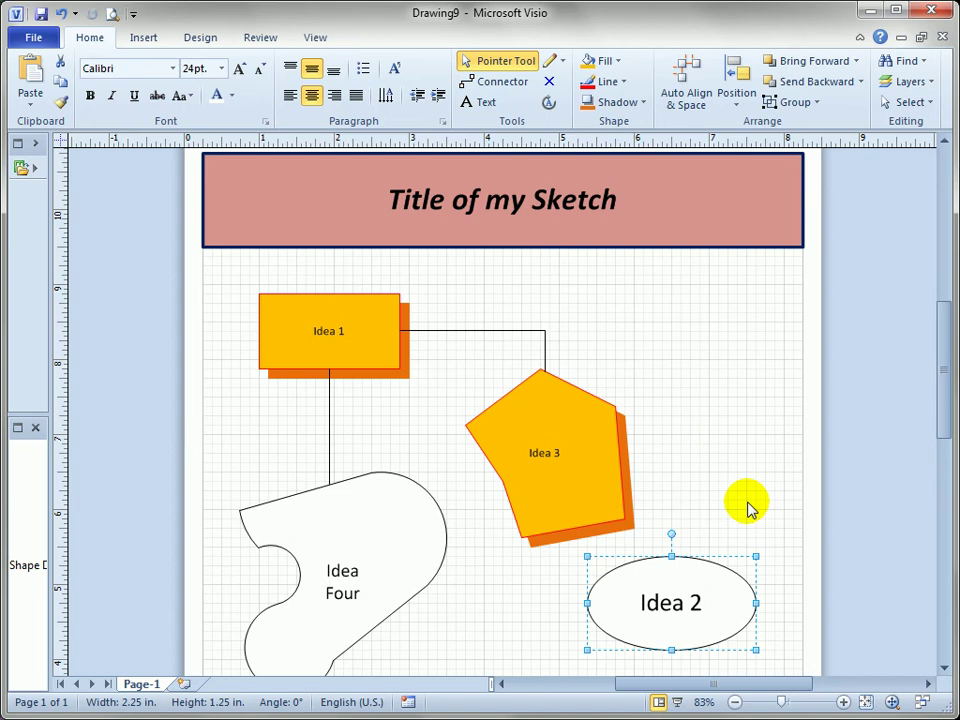
Draw a freeform loop enclosing Idea Four and Idea 2.
drag(946, 385, 945, 424)
drag(703, 430, 506, 556)
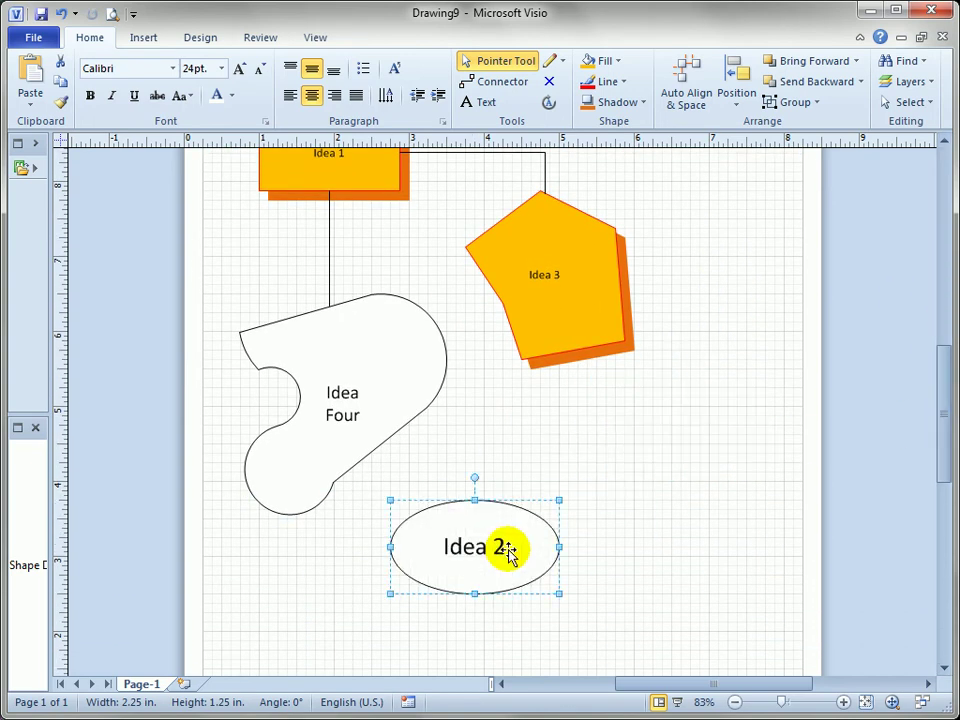
click(563, 62)
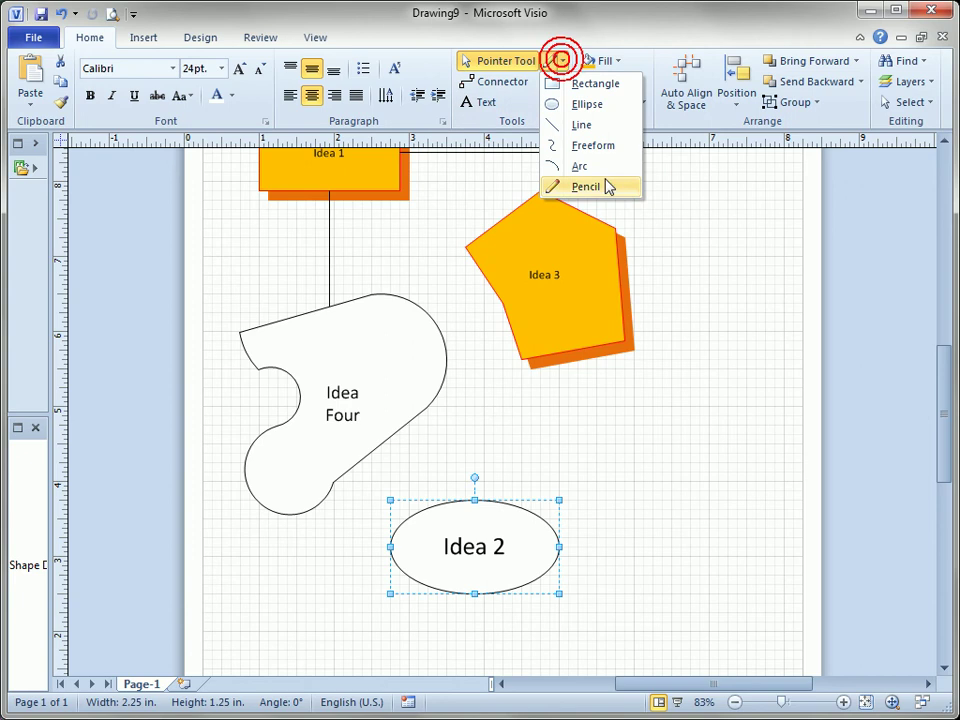
click(583, 147)
mouse_move(381, 257)
mouse_down()
mouse_move(199, 334)
mouse_move(272, 626)
mouse_move(583, 606)
mouse_move(533, 318)
mouse_move(377, 258)
mouse_up()
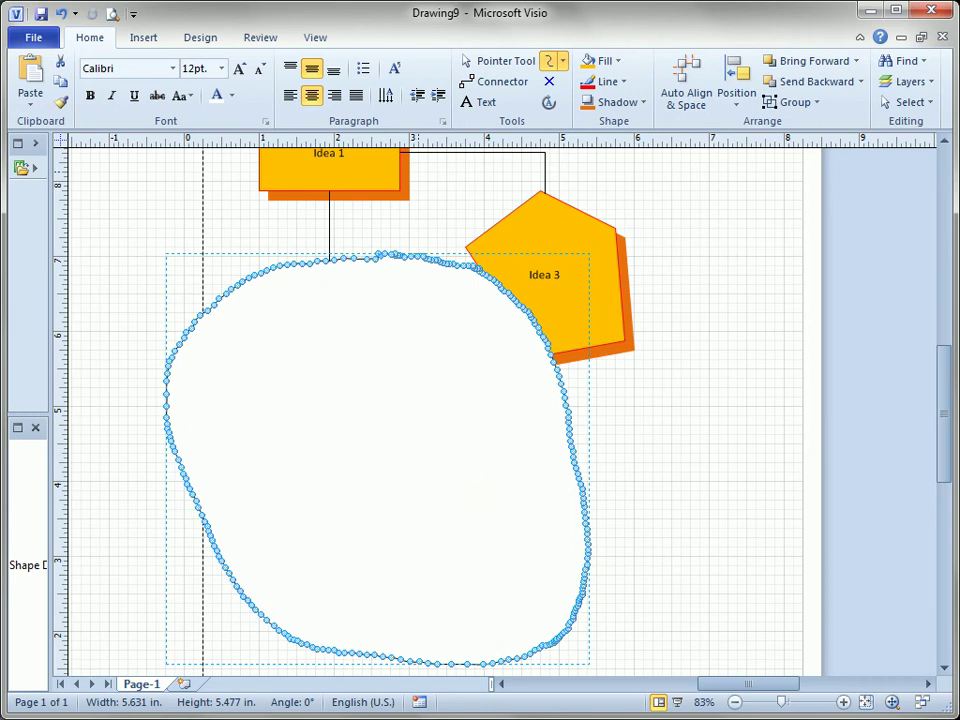
Send the freeform loop to the back behind the idea shapes.
click(862, 84)
click(850, 125)
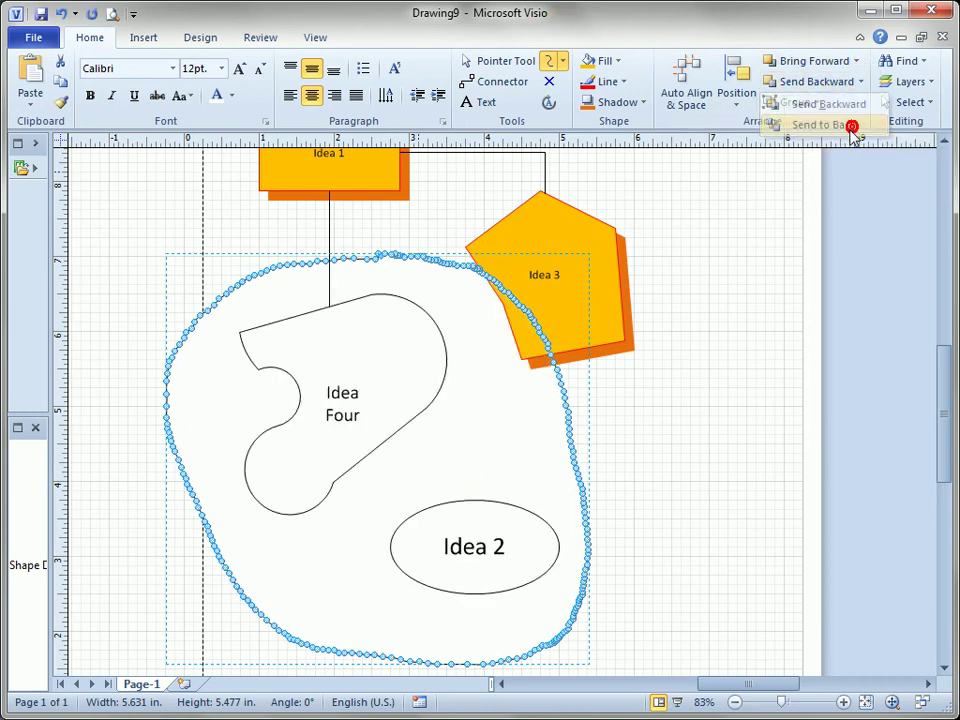
click(493, 64)
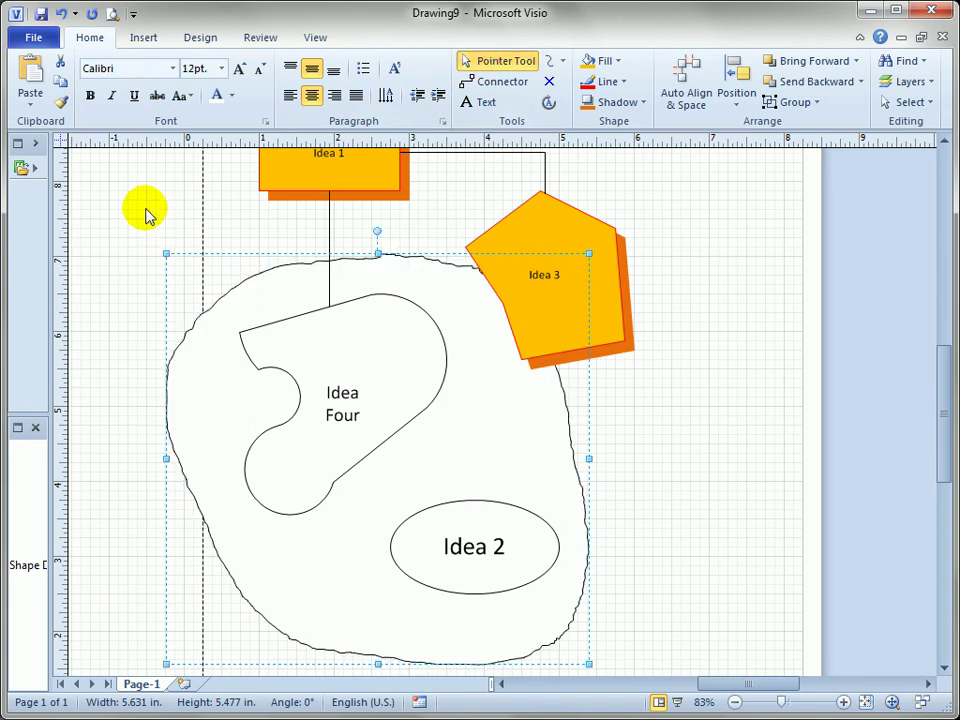
Narrow and lower the freeform loop, and shift Idea Four right and down inside it.
drag(288, 570, 349, 579)
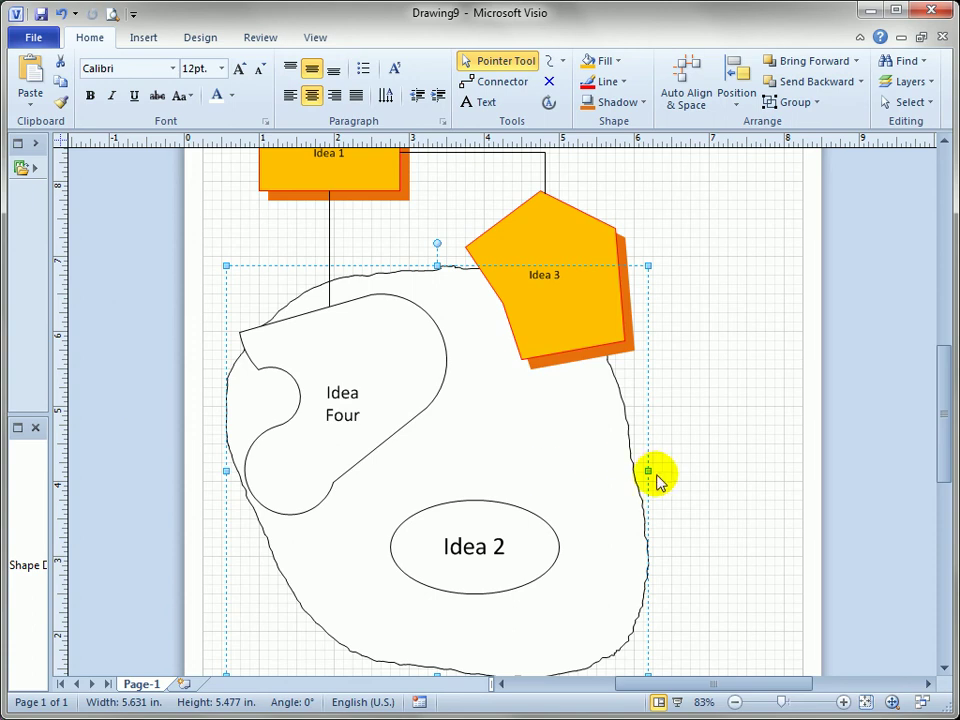
drag(649, 470, 607, 471)
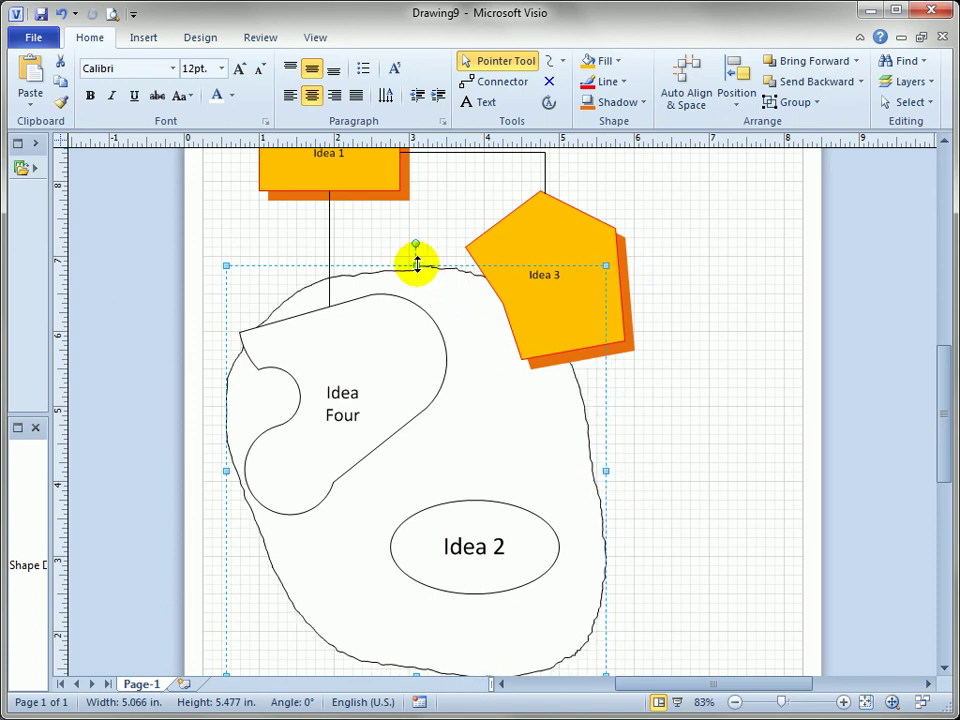
drag(417, 265, 417, 274)
click(369, 364)
drag(369, 364, 415, 390)
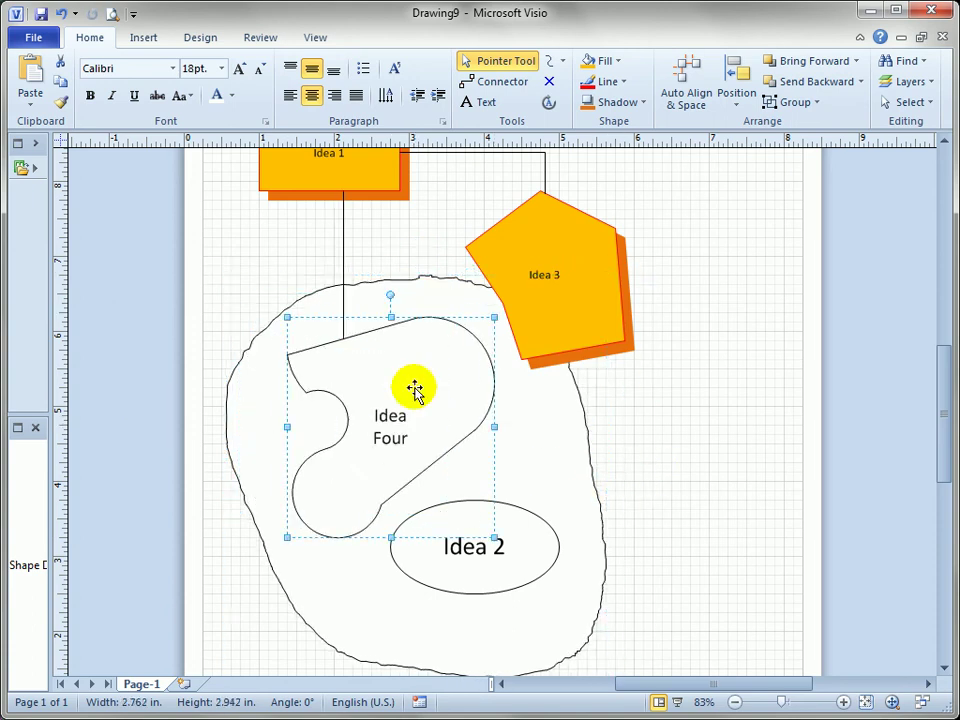
click(536, 439)
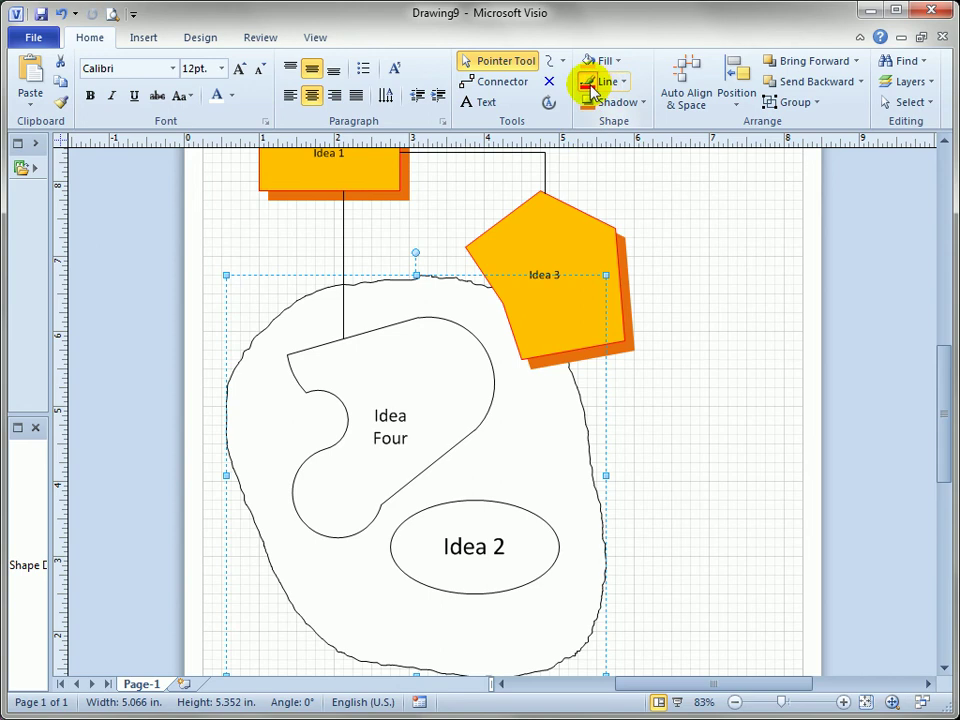
Give the freeform loop a red outline with 6 pt weight.
click(590, 85)
click(621, 82)
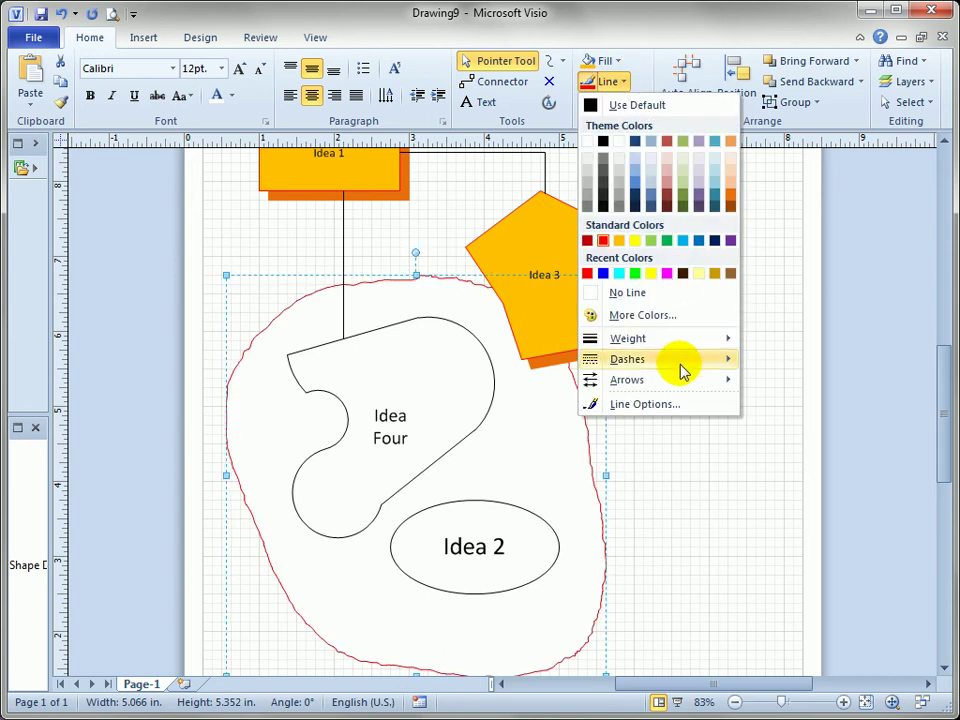
mouse_move(666, 347)
click(812, 582)
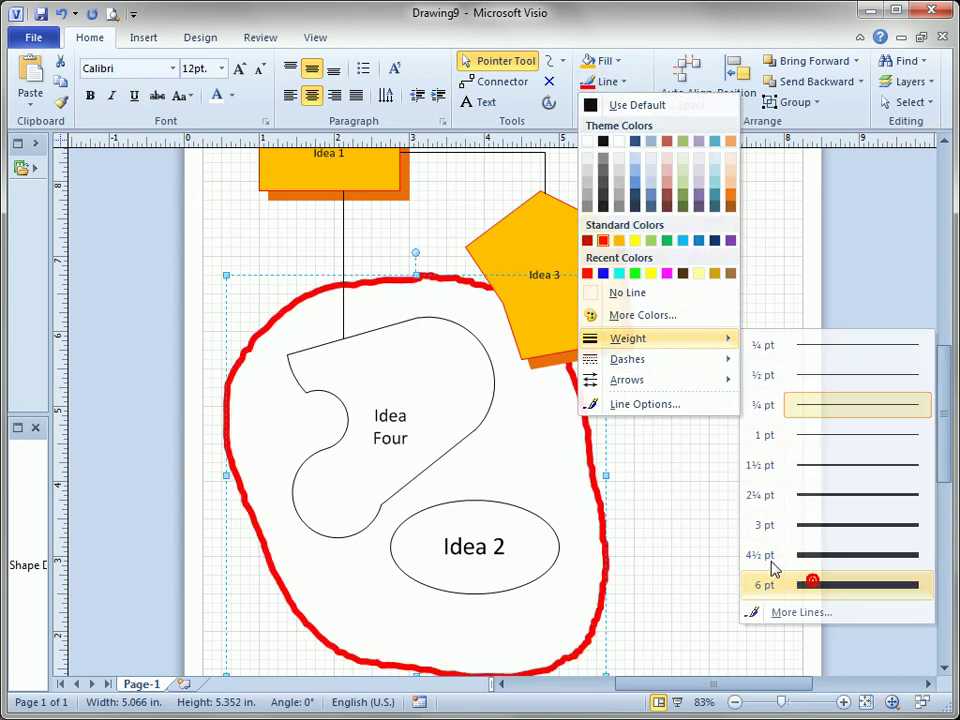
click(675, 480)
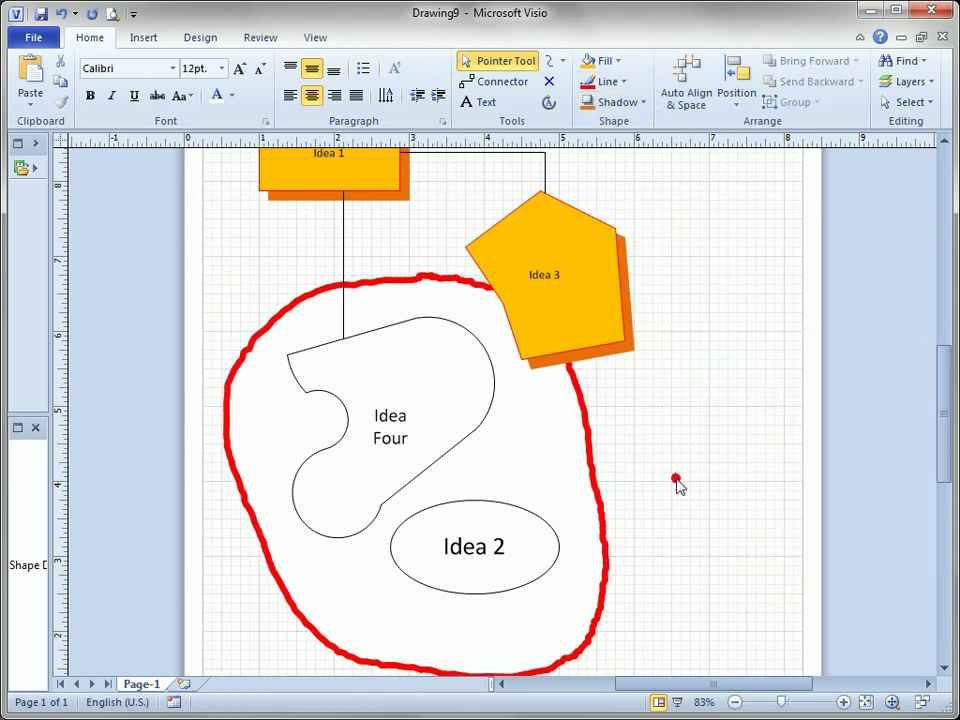
Fit Page-1 to the window to show the title, ideas and red loop.
click(866, 702)
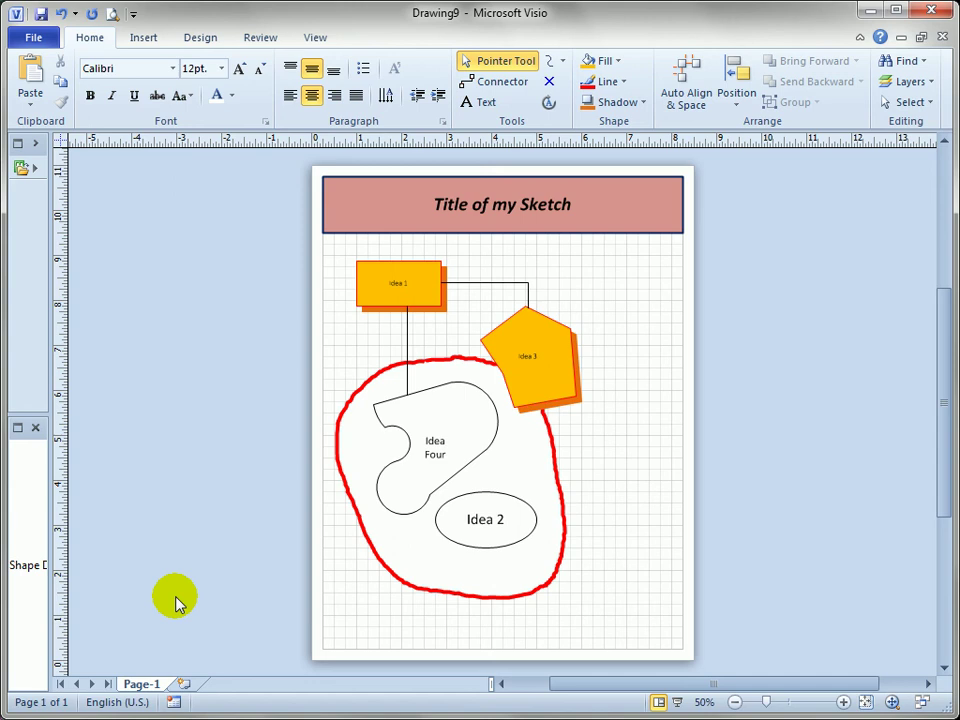